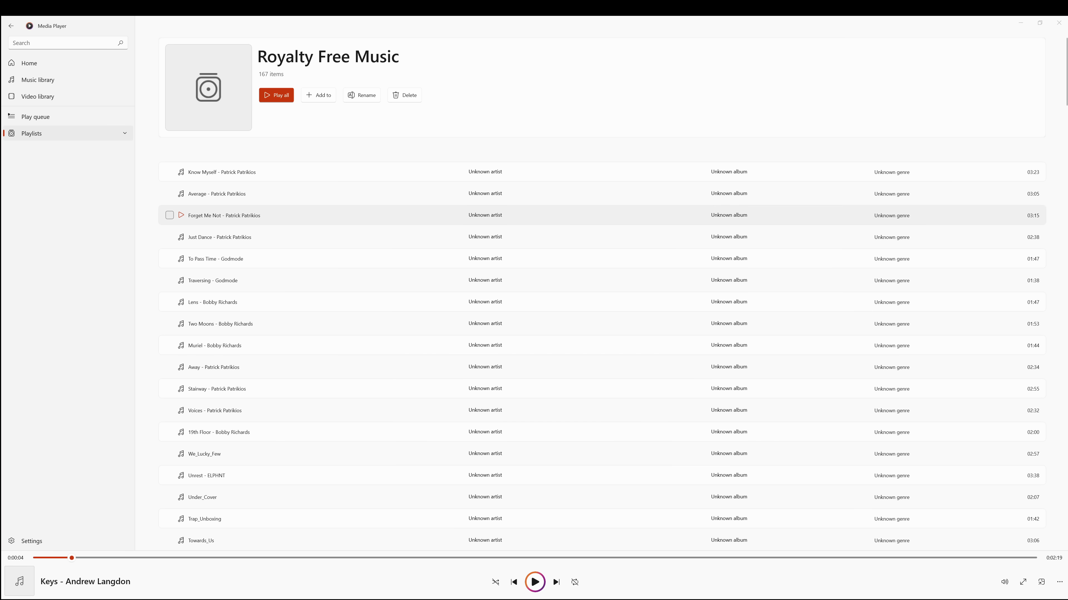
Audition the tracks Forget Me Not, Seductress, Kreuzberg_Nights and Echoes from the Royalty Free Music playlist
left_click(181, 215)
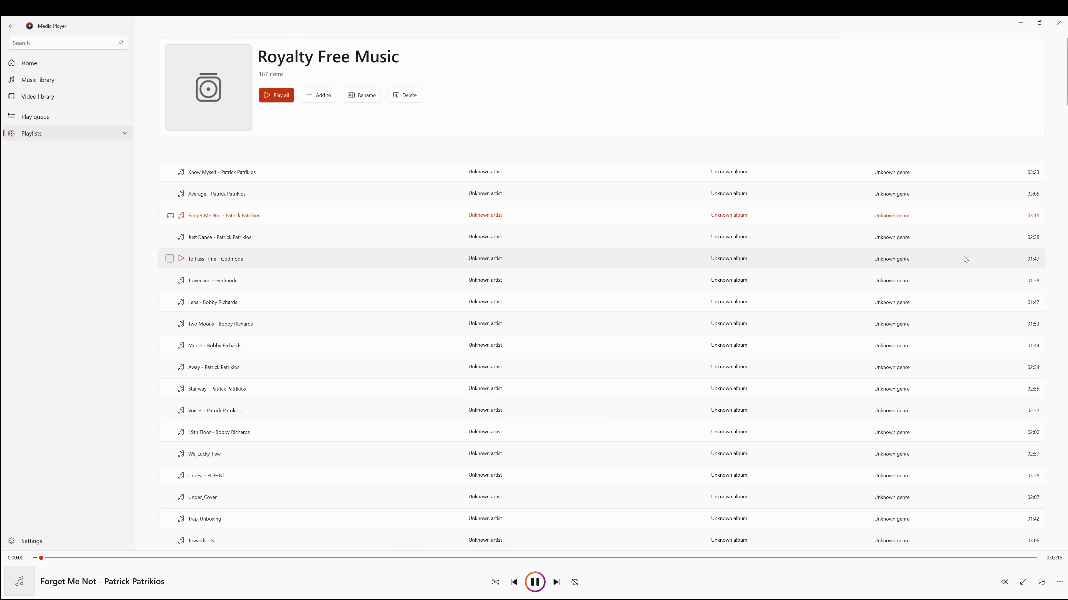
scroll(577, 303, "down", 5)
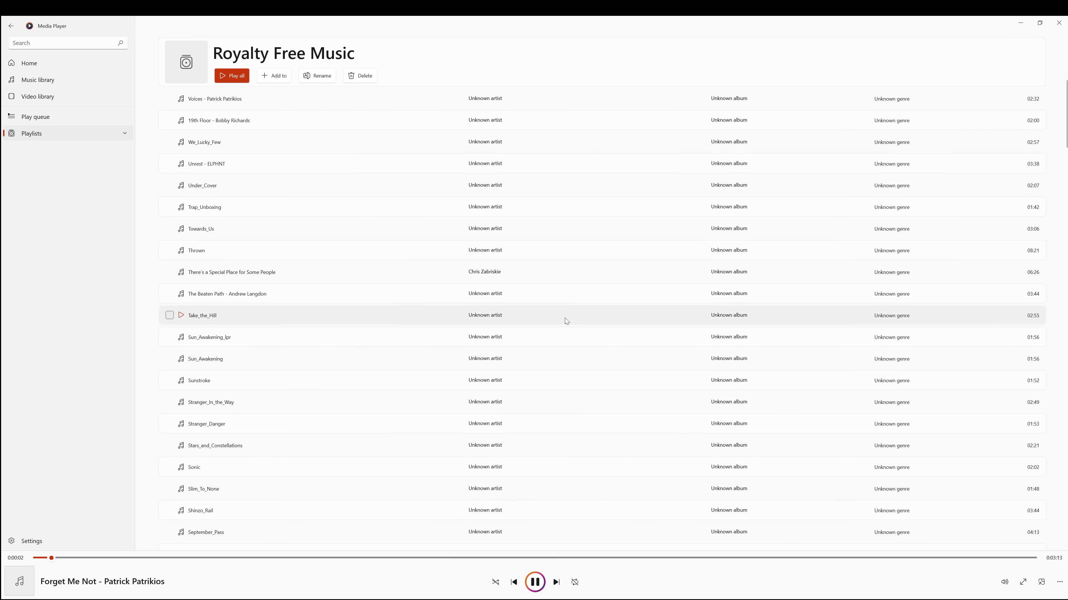
scroll(298, 404, "down", 3)
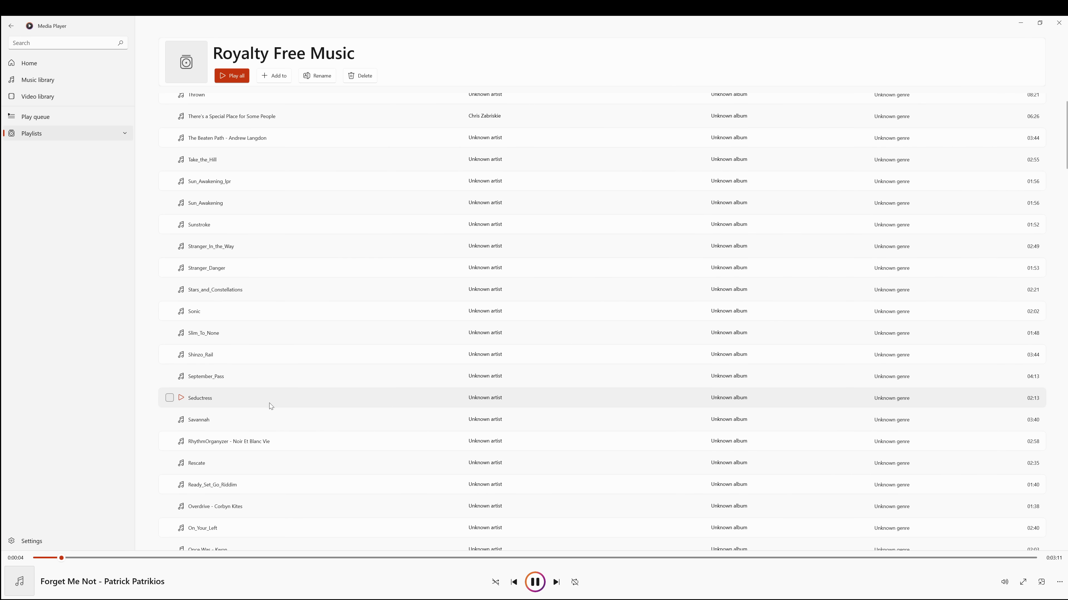
left_click(182, 398)
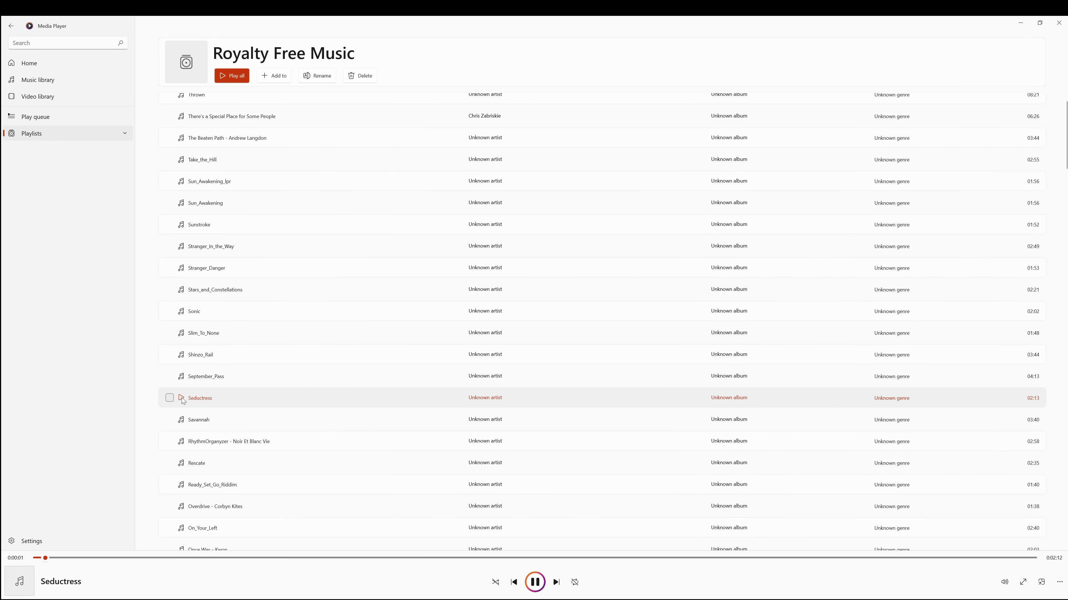
scroll(257, 374, "down", 10)
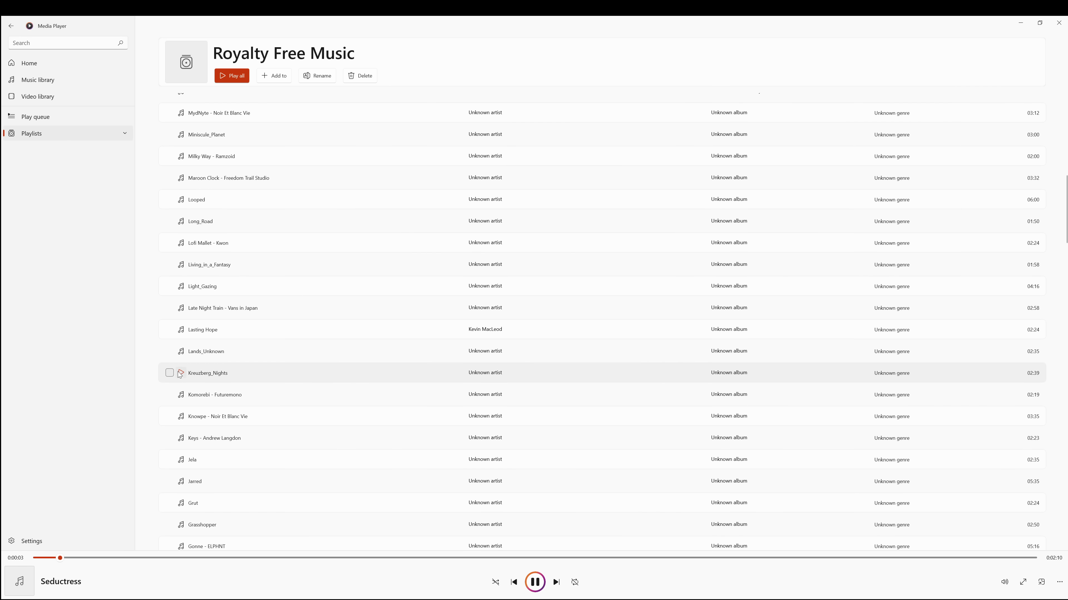
left_click(180, 373)
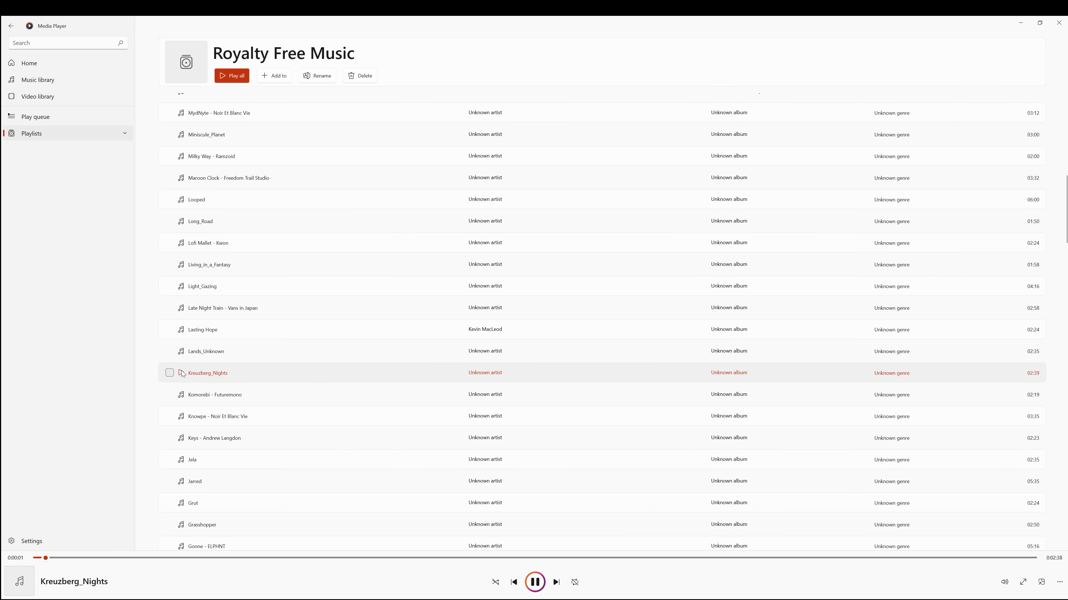
scroll(182, 374, "down", 6)
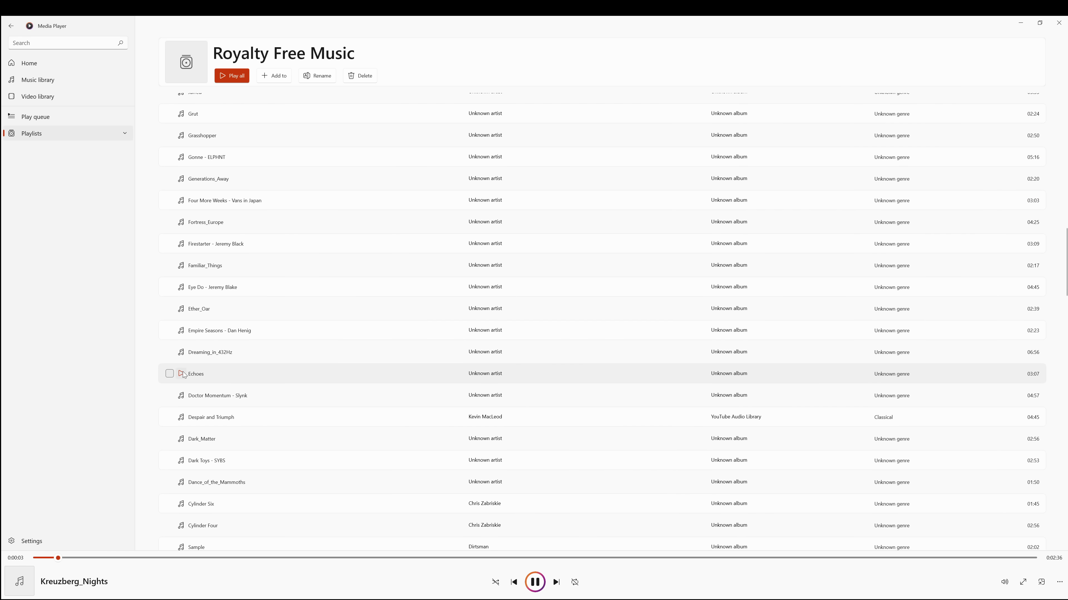
left_click(181, 373)
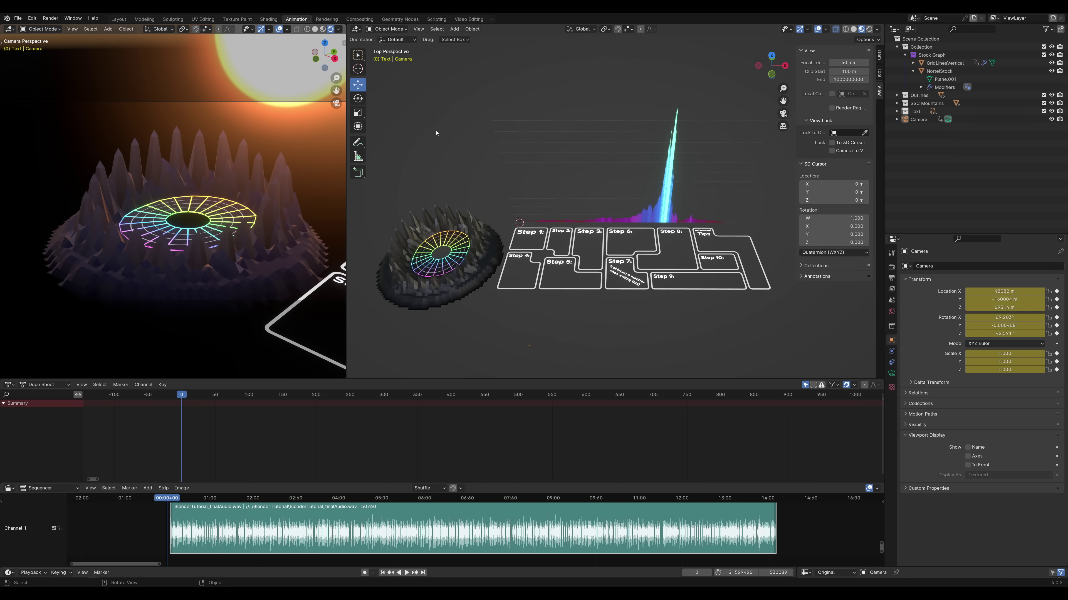
In Blender, look through the scene camera, select it, and scrub the animation to frame 163
key("KP_0")
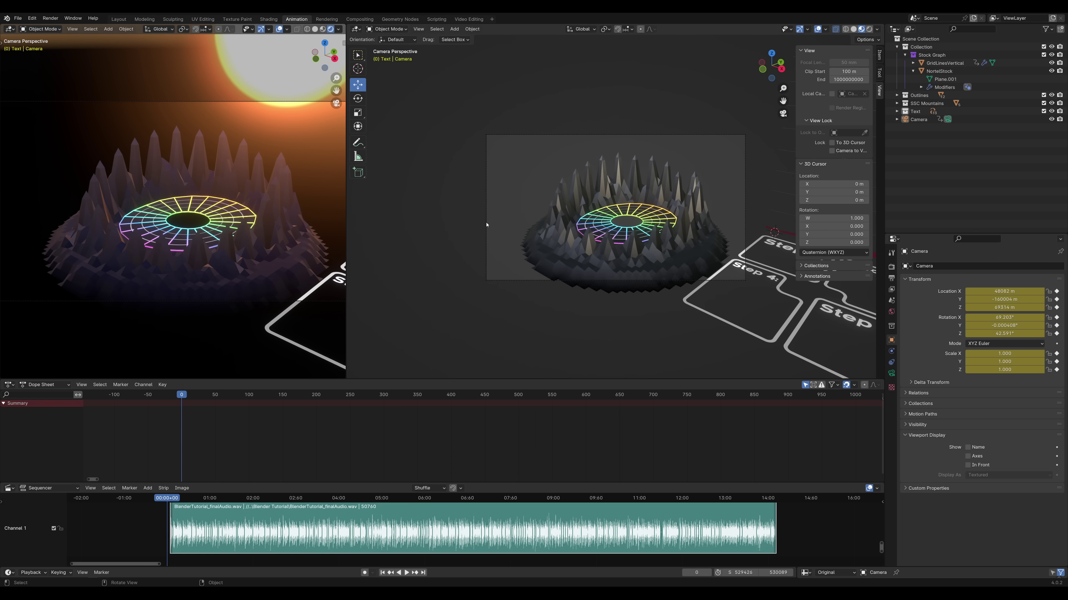
left_click(486, 225)
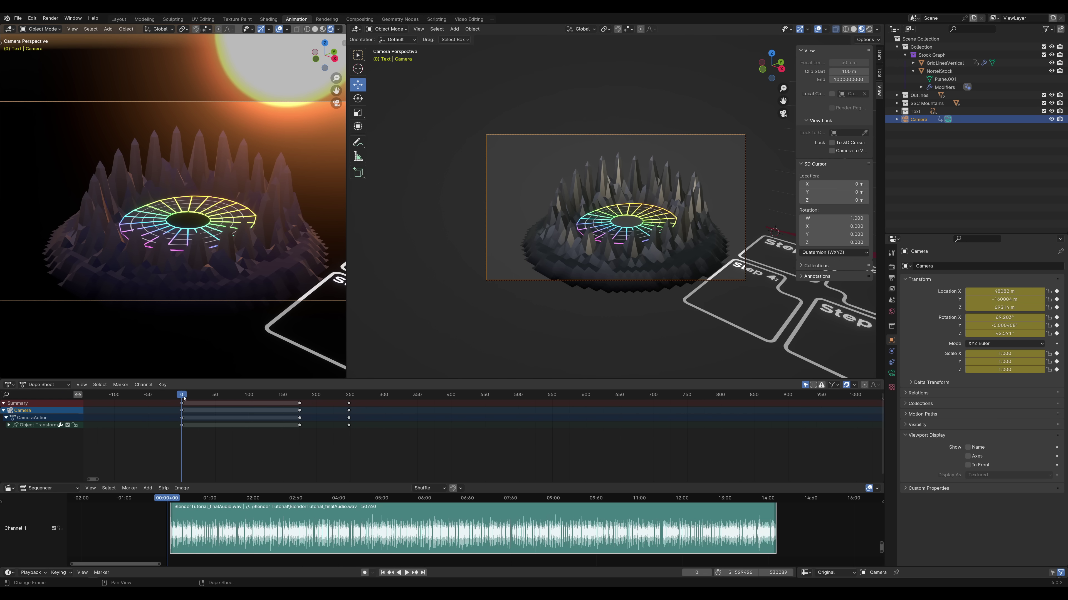
left_click_drag(183, 397, 294, 398)
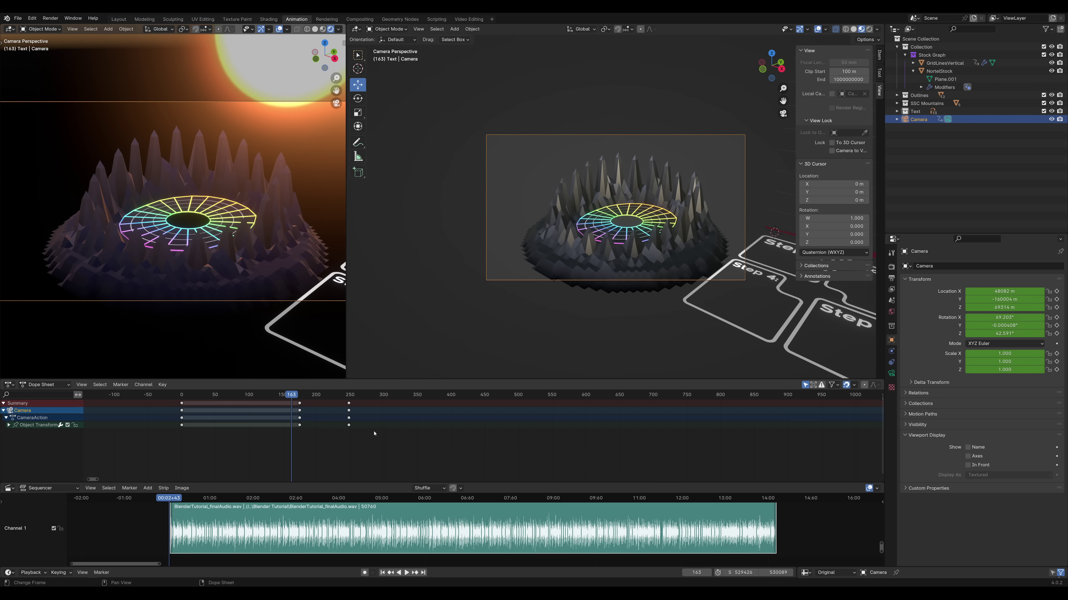
Move the camera's last keyframe to about frame 355 and play back the retimed camera move
left_click_drag(337, 404, 377, 438)
key("g")
left_click(421, 403)
key("space")
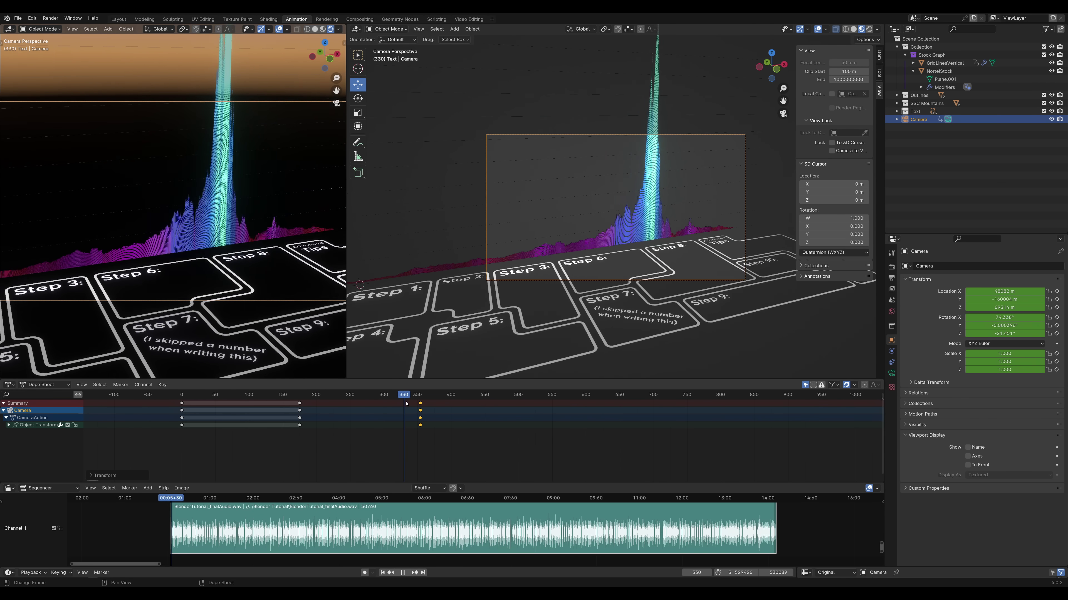
left_click_drag(435, 404, 269, 404)
key("space")
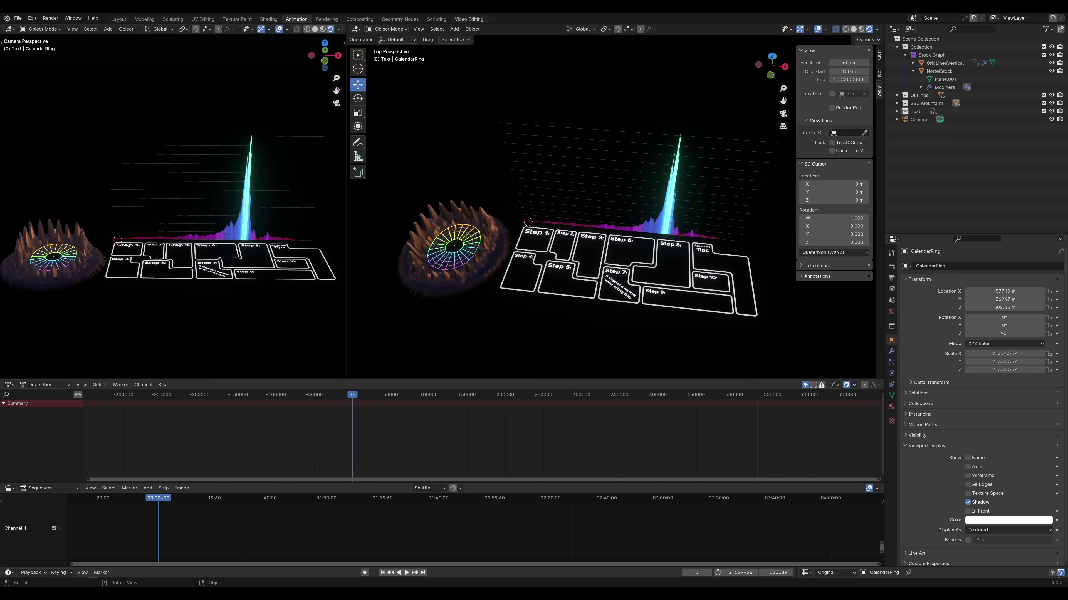
Add BlenderTutorial_finalAudio.wav to channel 1 in the Video Editing workspace and return to the Animation workspace to view its waveform
left_click(469, 19)
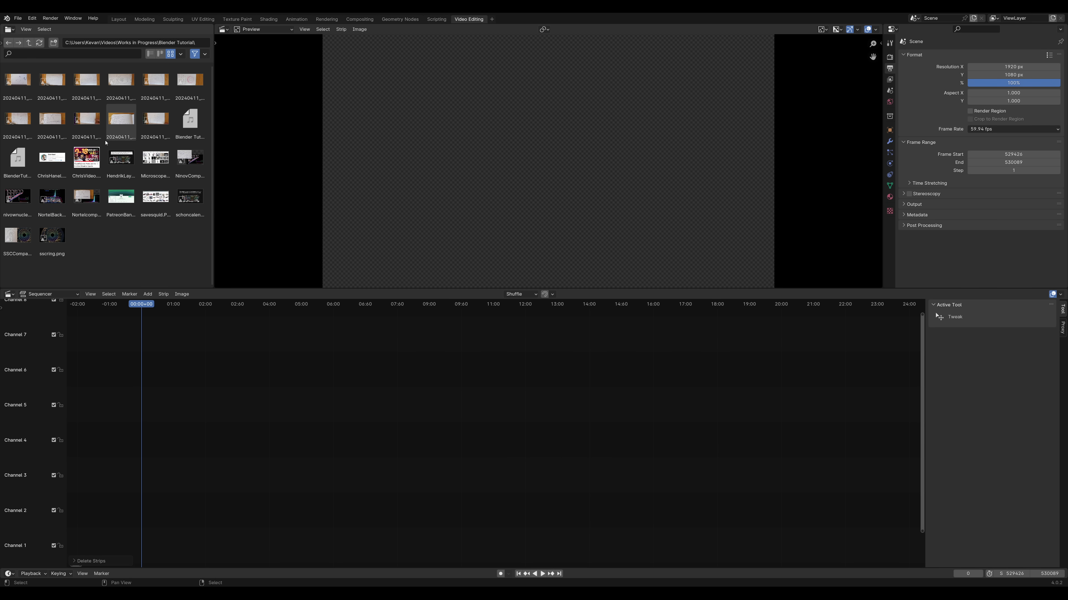
left_click_drag(17, 159, 143, 547)
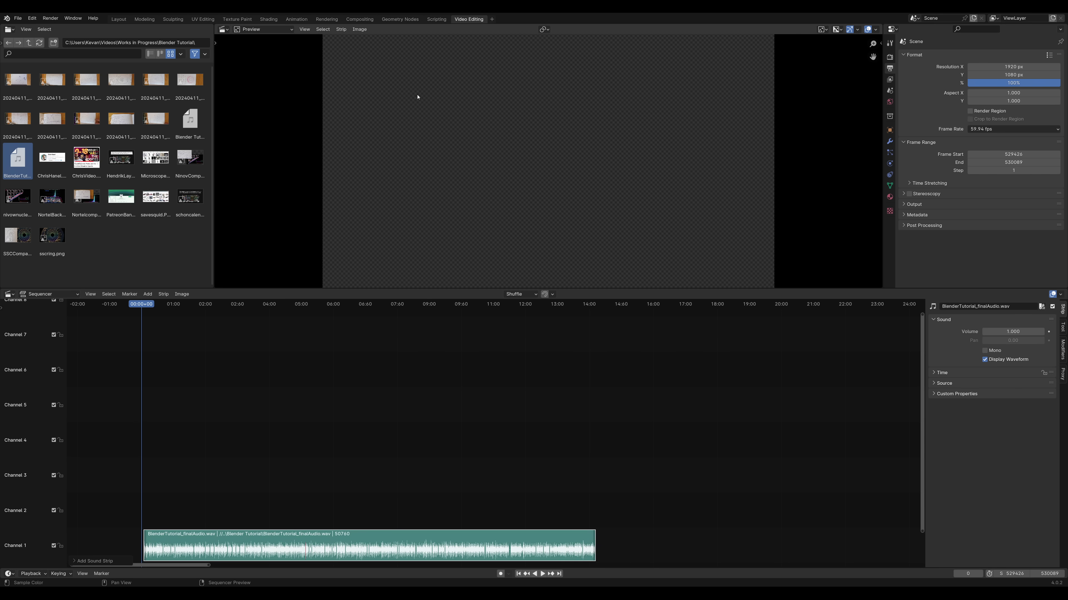
left_click(296, 19)
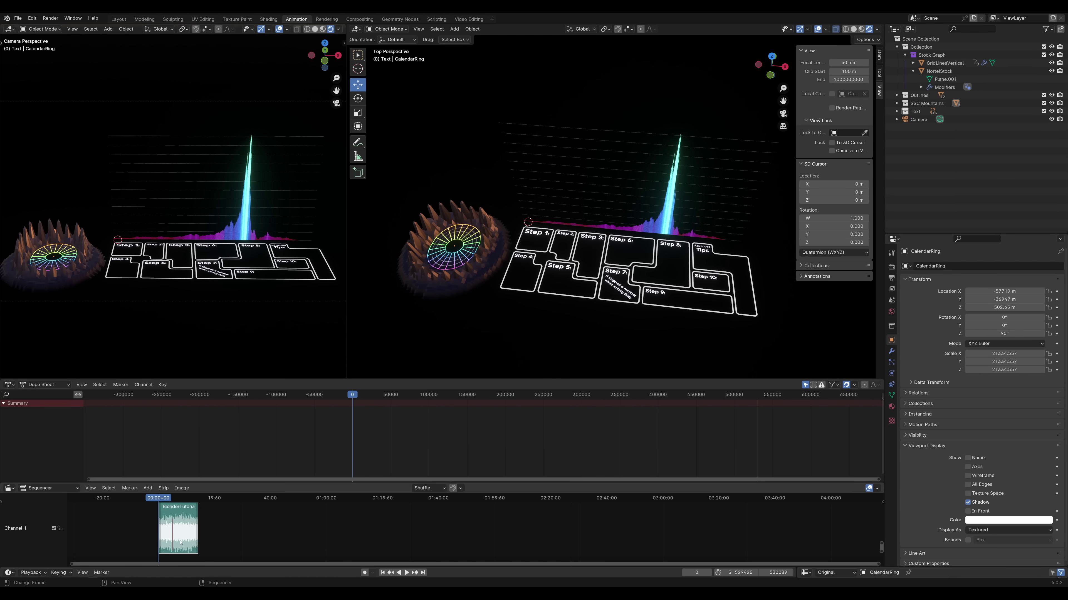
scroll(155, 532, "up", 8)
scroll(155, 532, "up", 5)
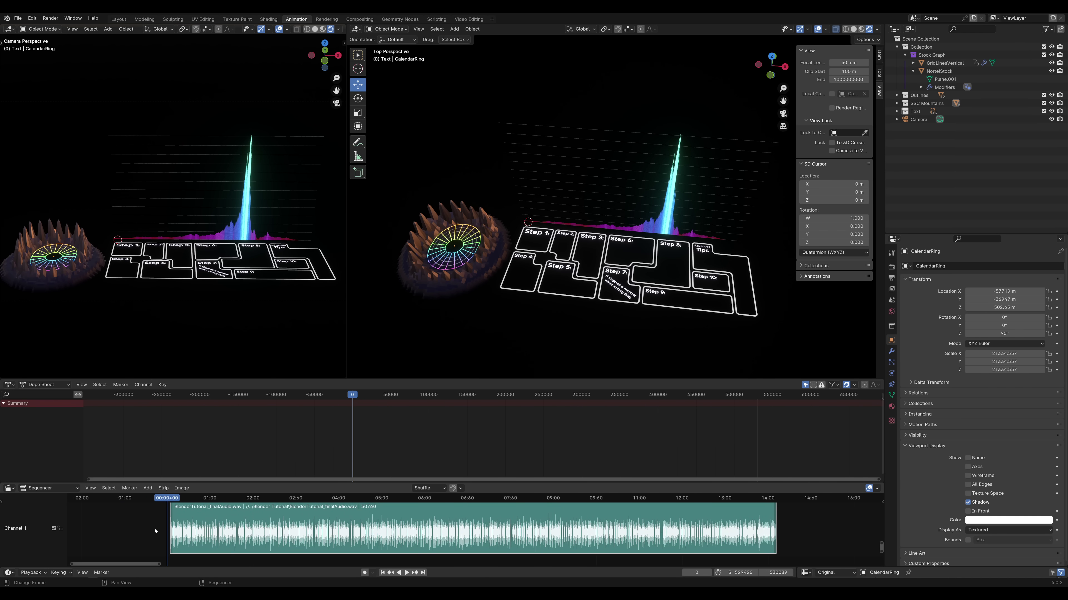
Open the timeline's playback options
left_click(50, 488)
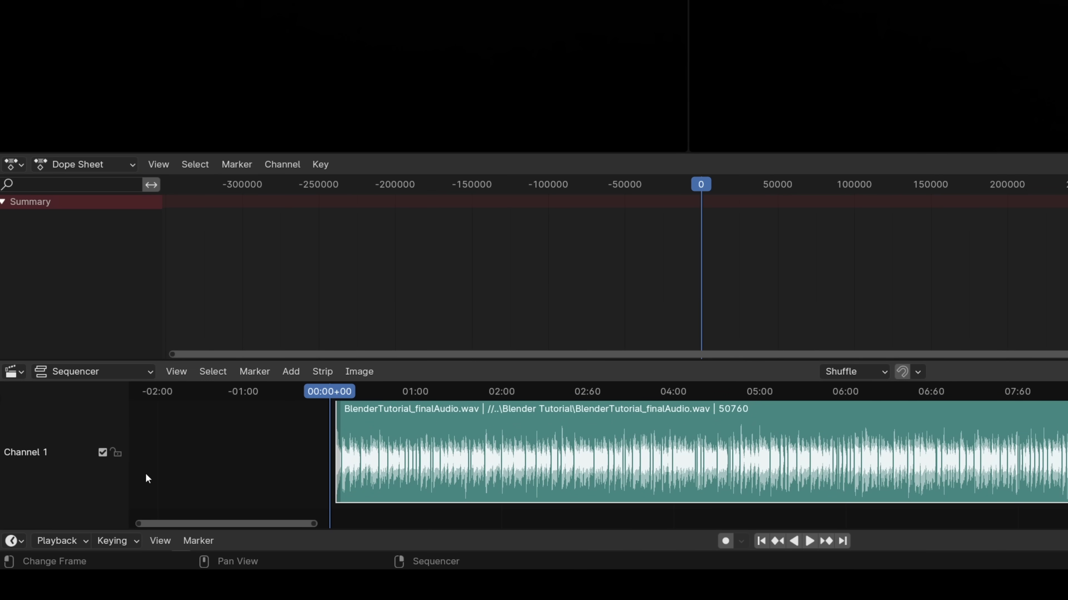
left_click(73, 541)
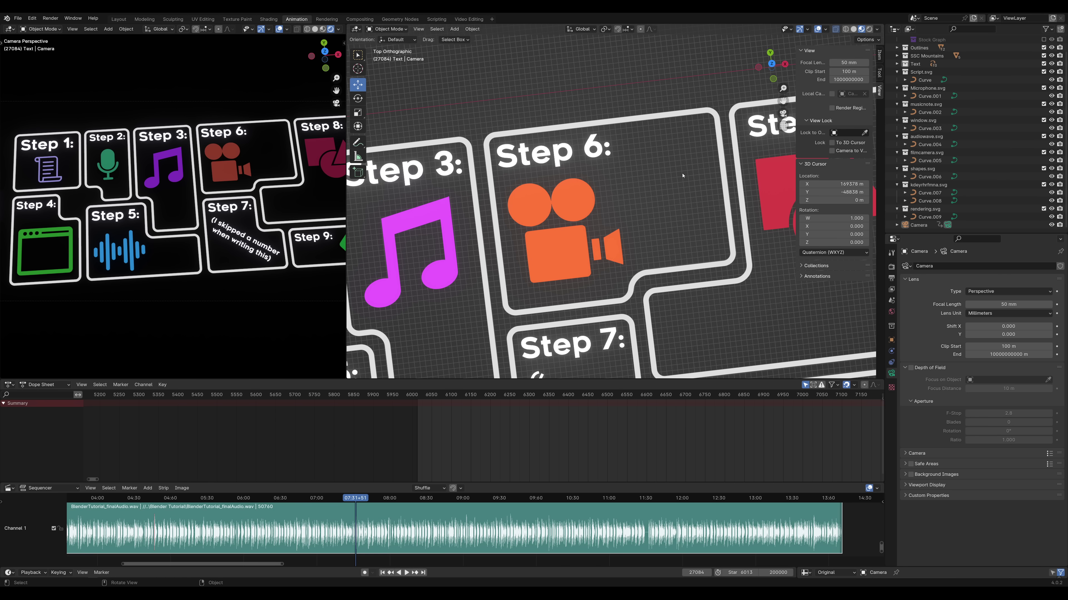
Look through the camera and use Walk Navigation to fly it to a tilted close-up centred on the Step 6 panel
key("KP_0")
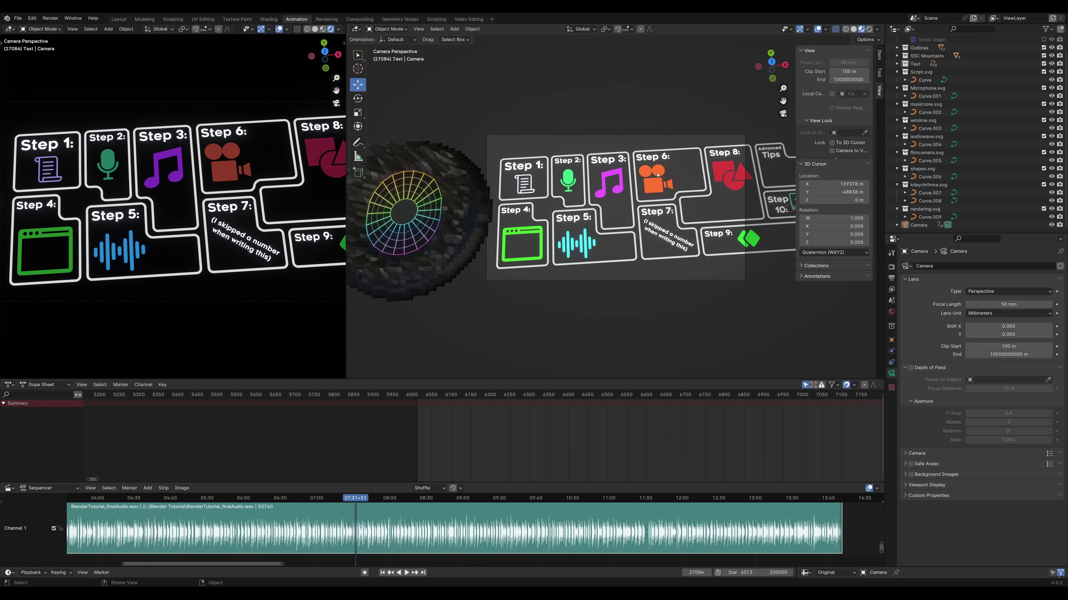
left_click(418, 29)
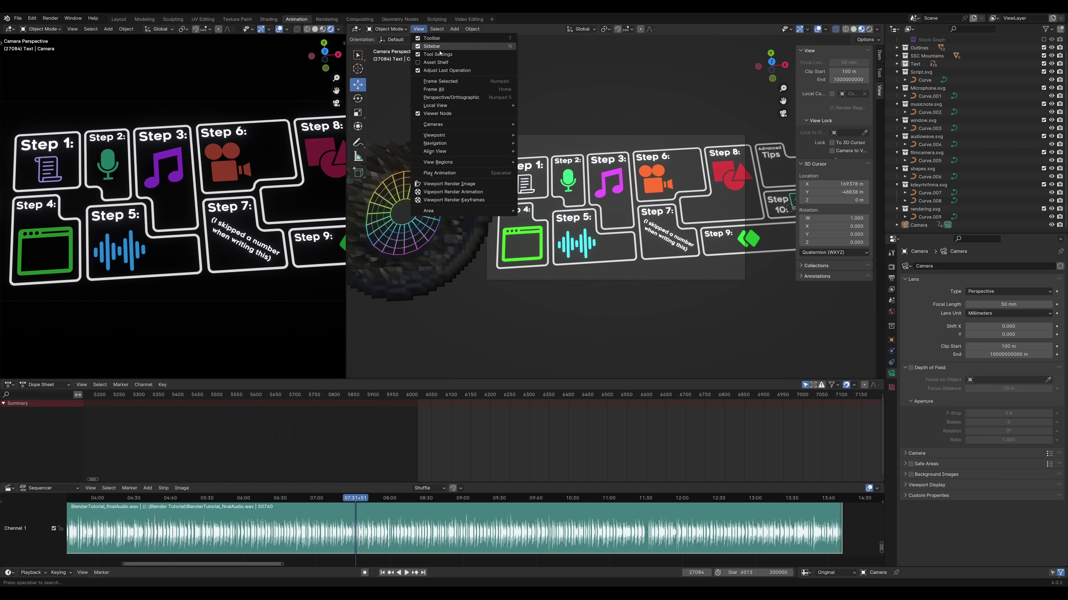
mouse_move(471, 143)
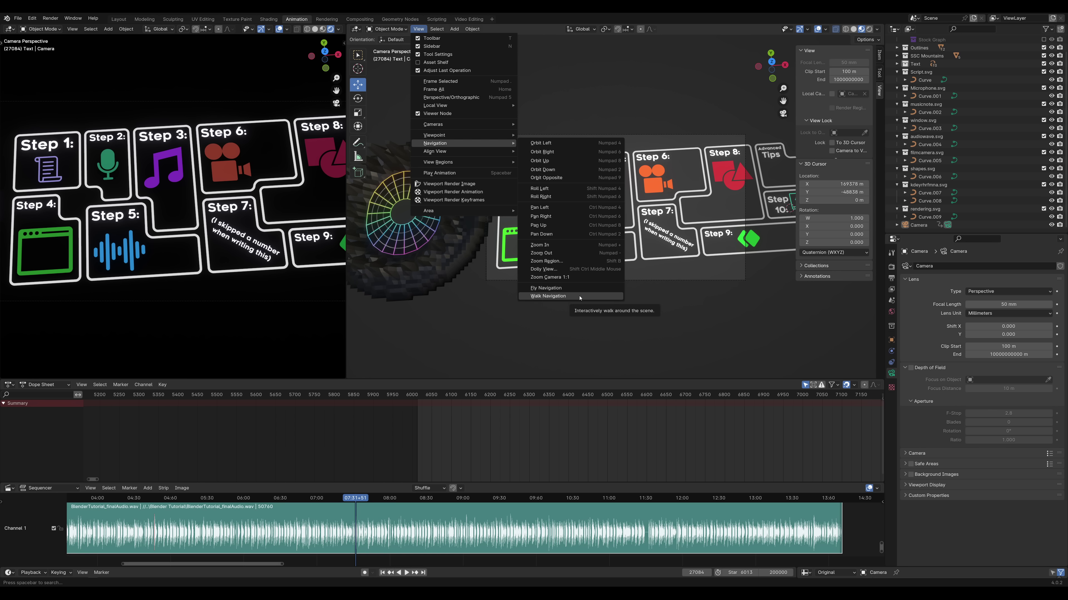
left_click(580, 298)
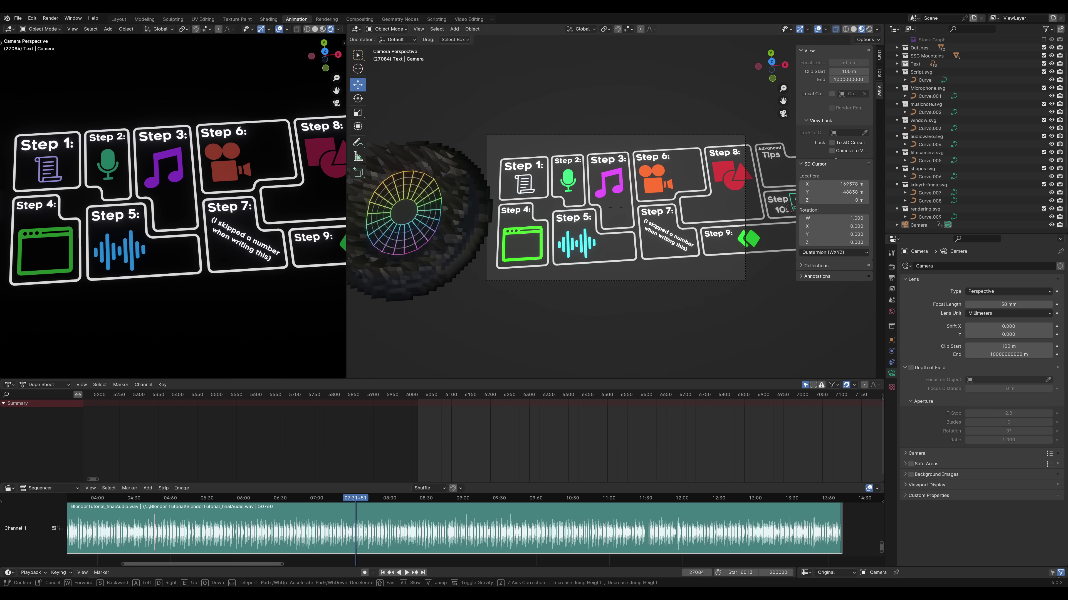
mouse_move(615, 206)
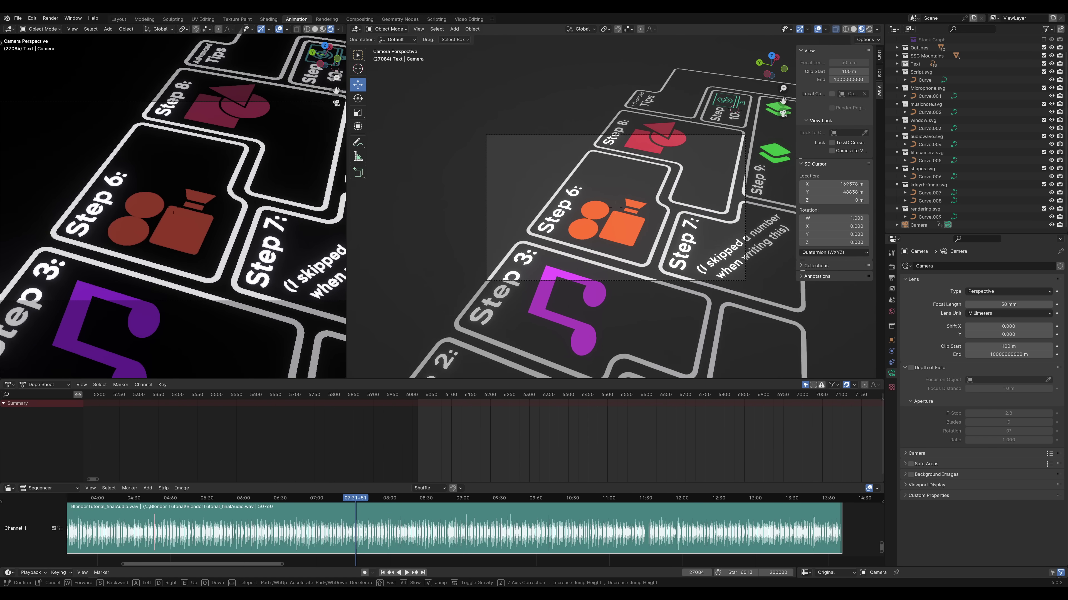
key("w")
left_click(580, 297)
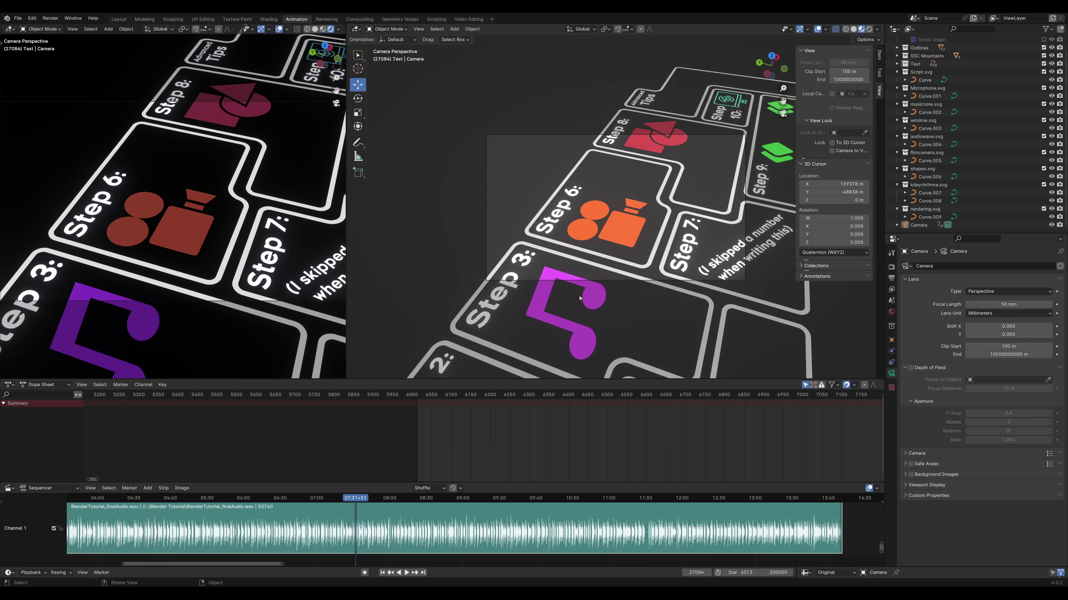
Select the camera and insert a Location, Rotation & Scale keyframe at frame 38406
scroll(463, 437, "down", 5)
left_click(918, 225)
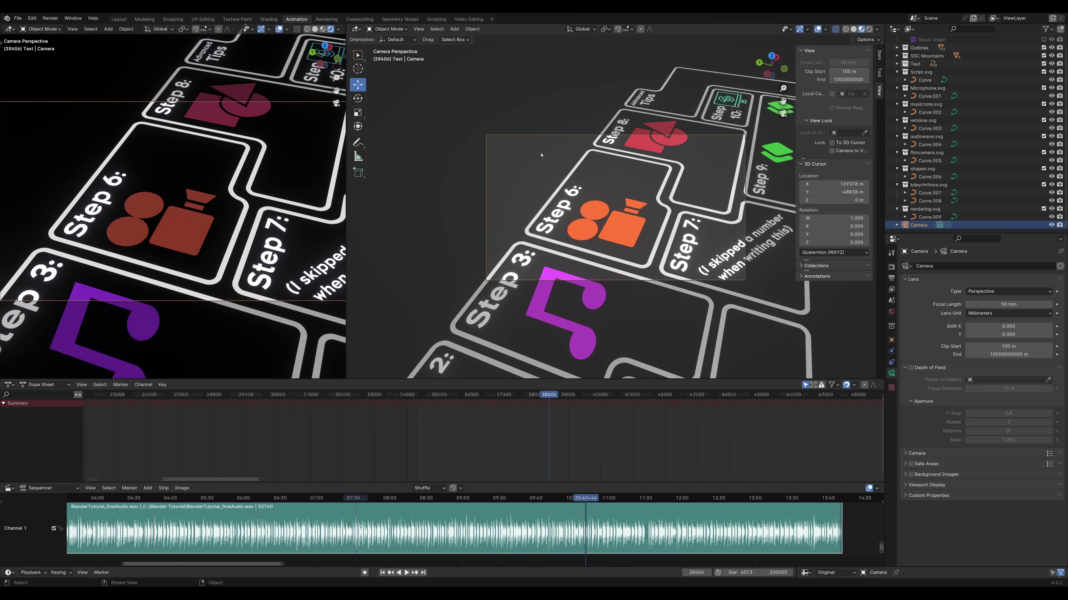
left_click(585, 498)
key("i")
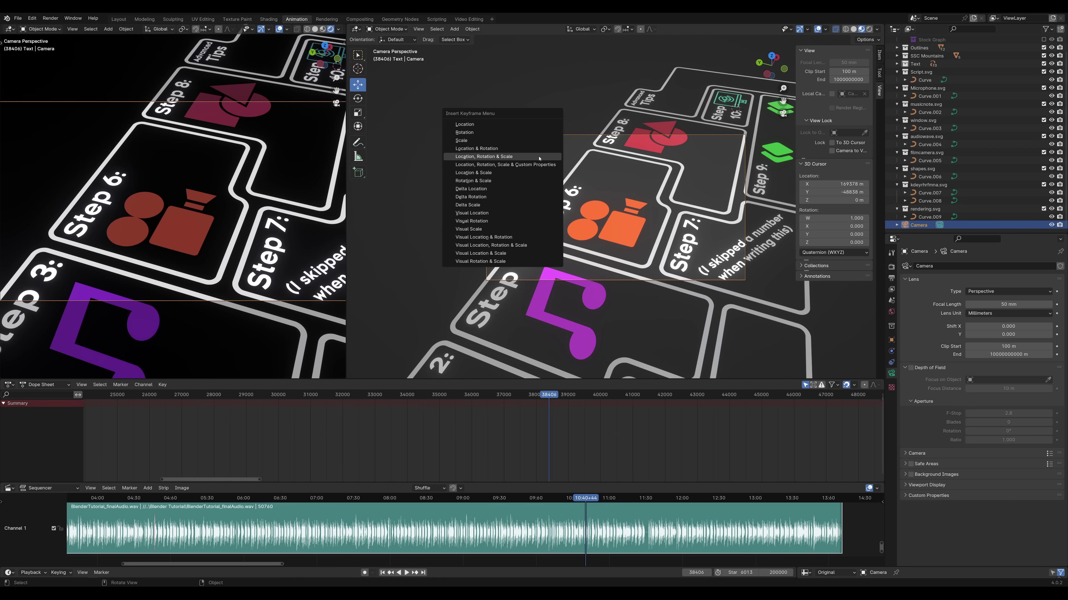
left_click(539, 157)
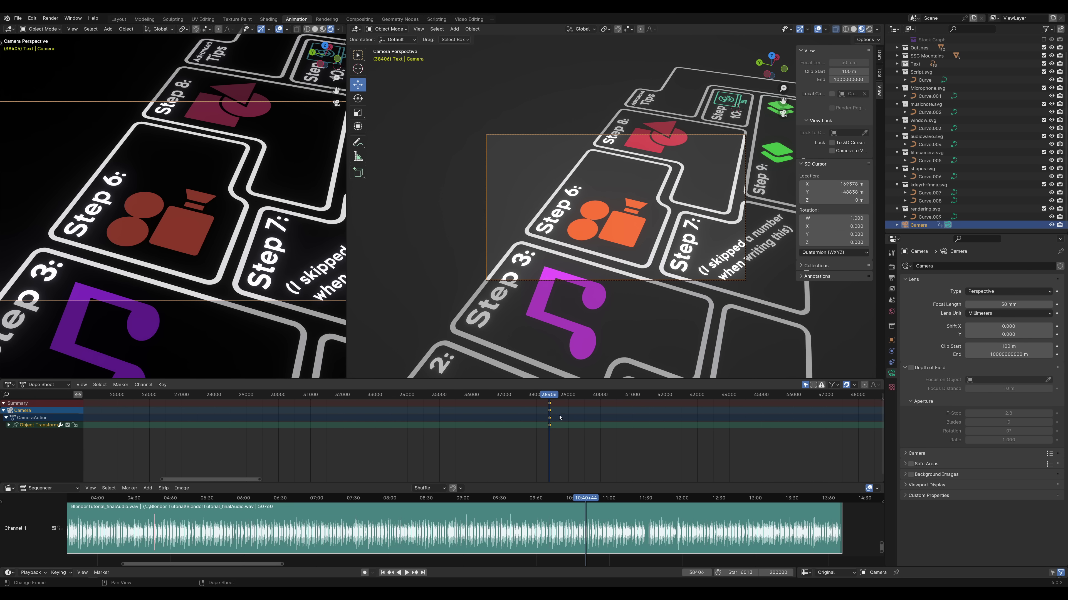
At frame 39075, walk the camera to a view over the Step 6 to Step 9 panels and insert a Location, Rotation & Scale keyframe
left_click_drag(559, 417, 571, 416)
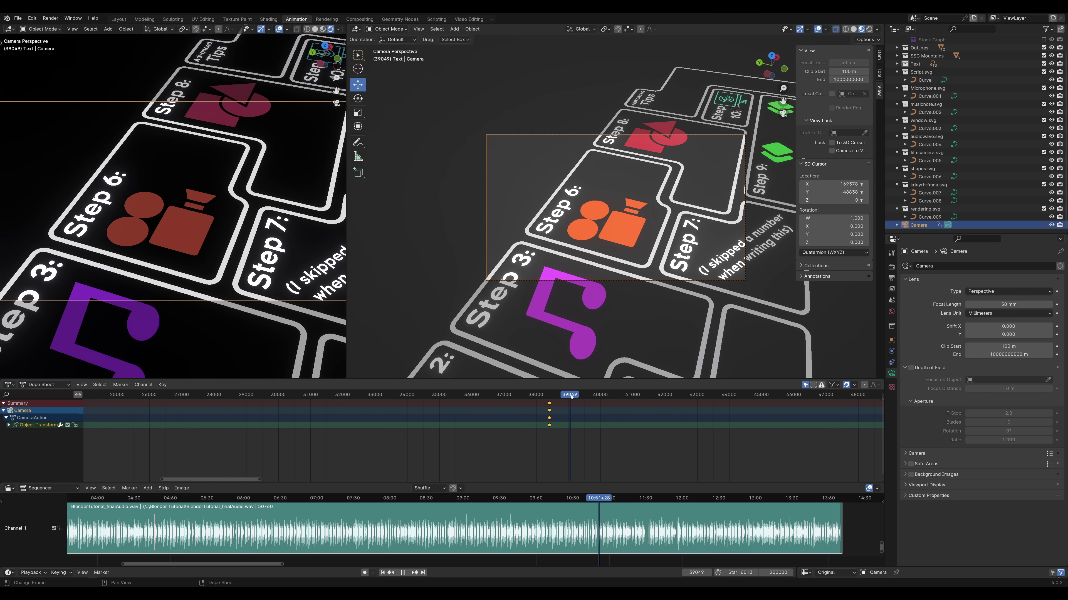
key("shift+grave")
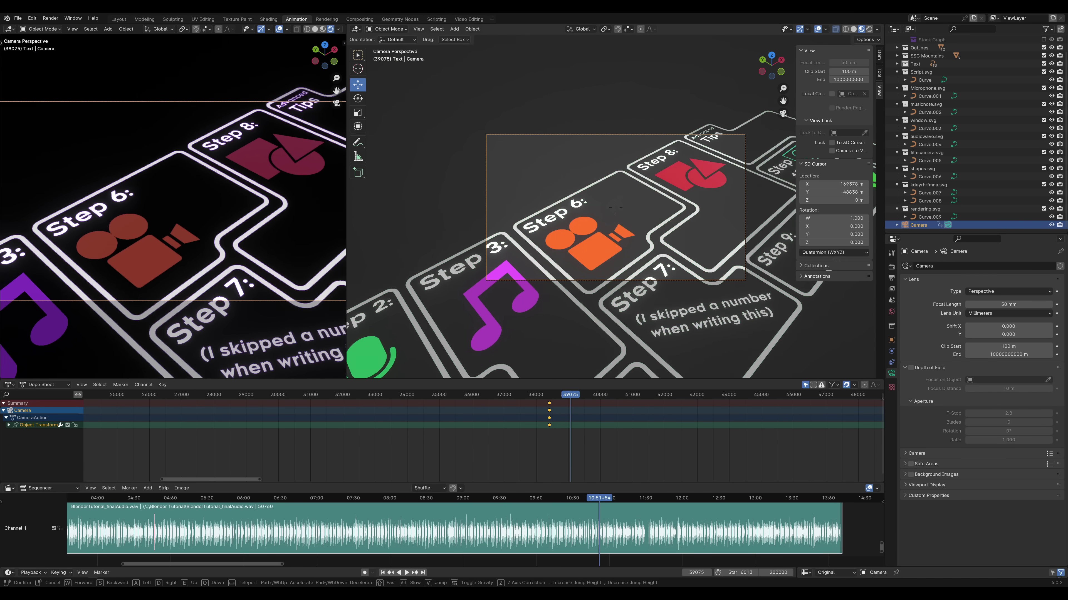
left_click(615, 207)
key("i")
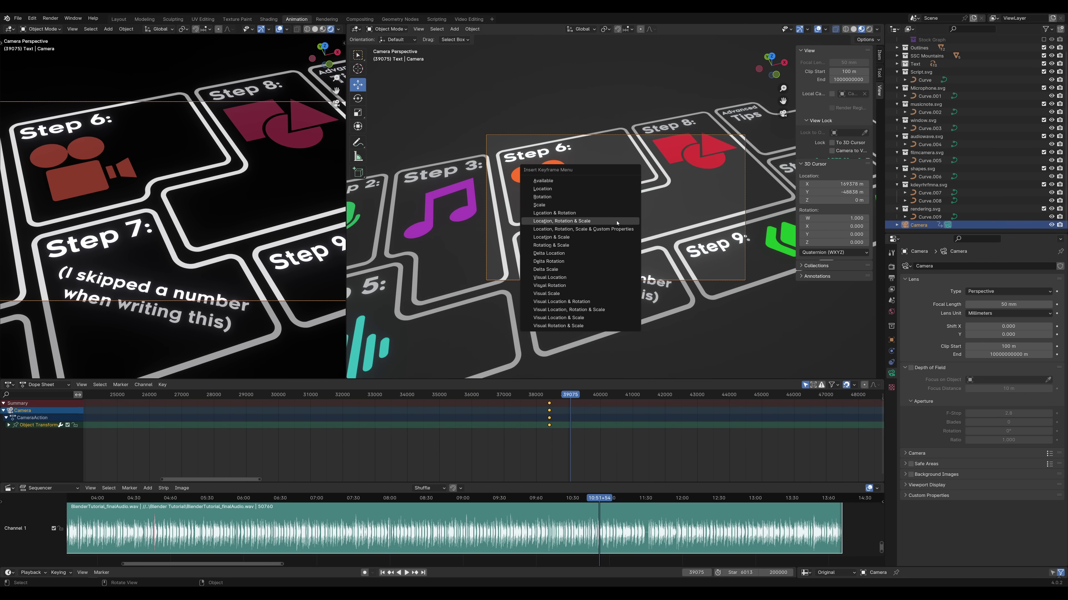
left_click(617, 221)
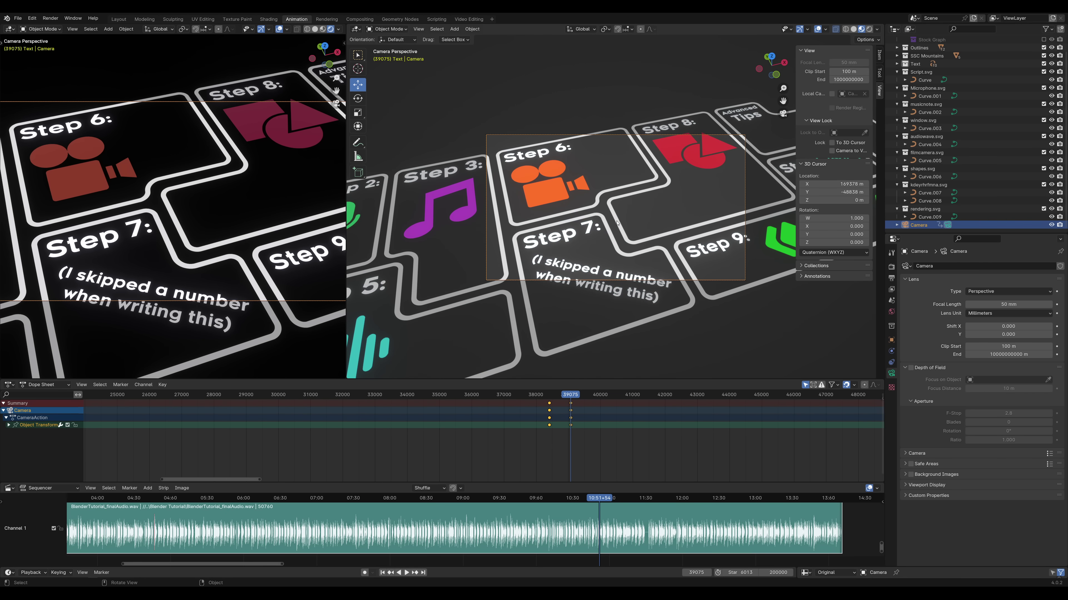
Go back to frame 38385 and play the camera move between the two keyframes
left_click(549, 398)
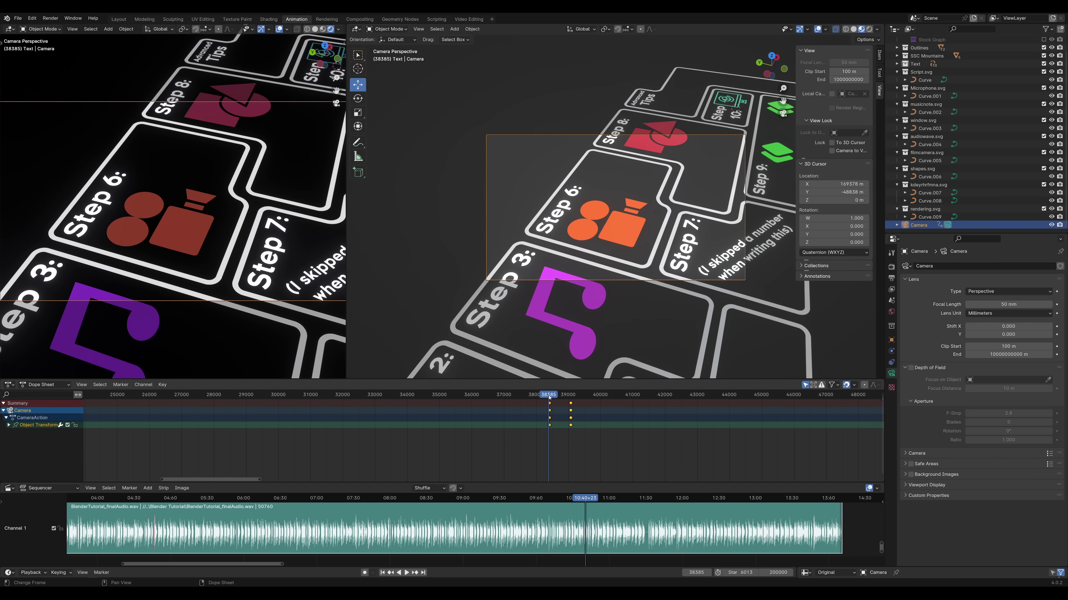
key("space")
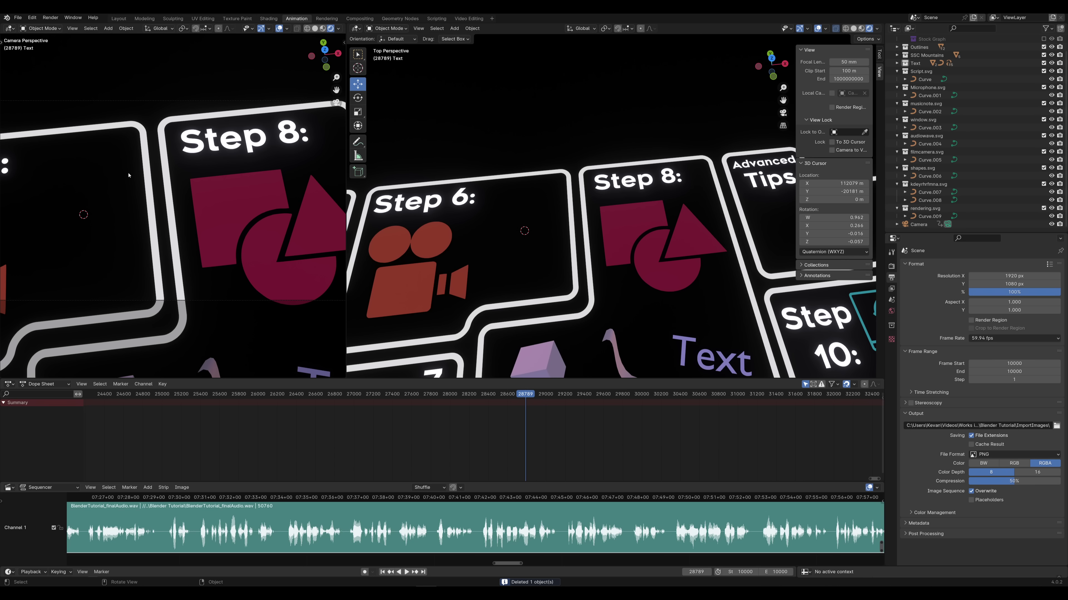
Import the image 640px-Basket_of_broccoli_in_Singapore_market.jpg as a shadeless image plane inside the Step 6 panel
left_click(18, 17)
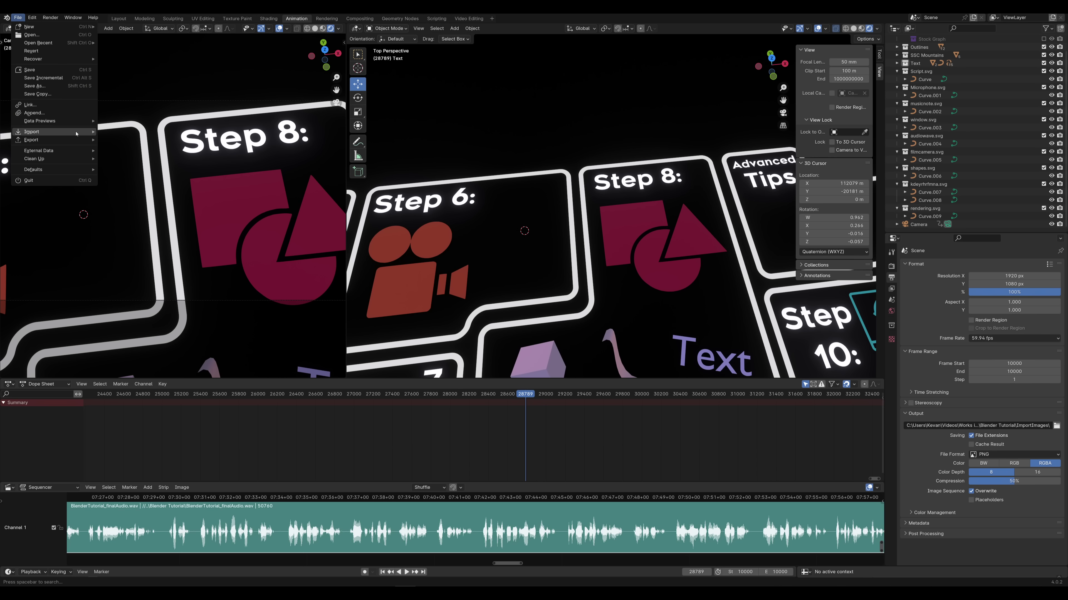
mouse_move(78, 134)
left_click(134, 236)
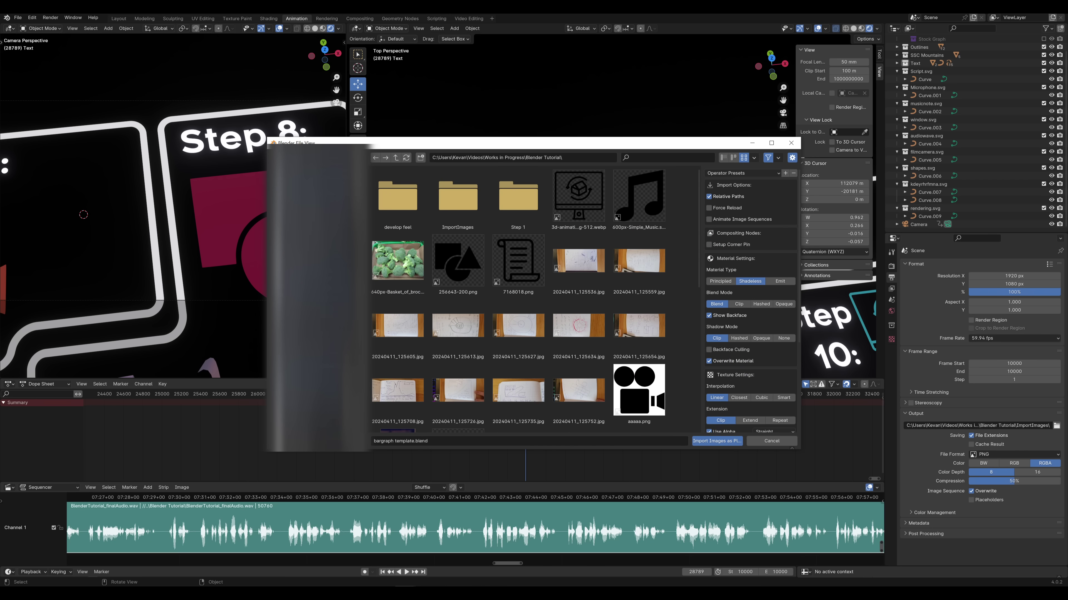
left_click(391, 264)
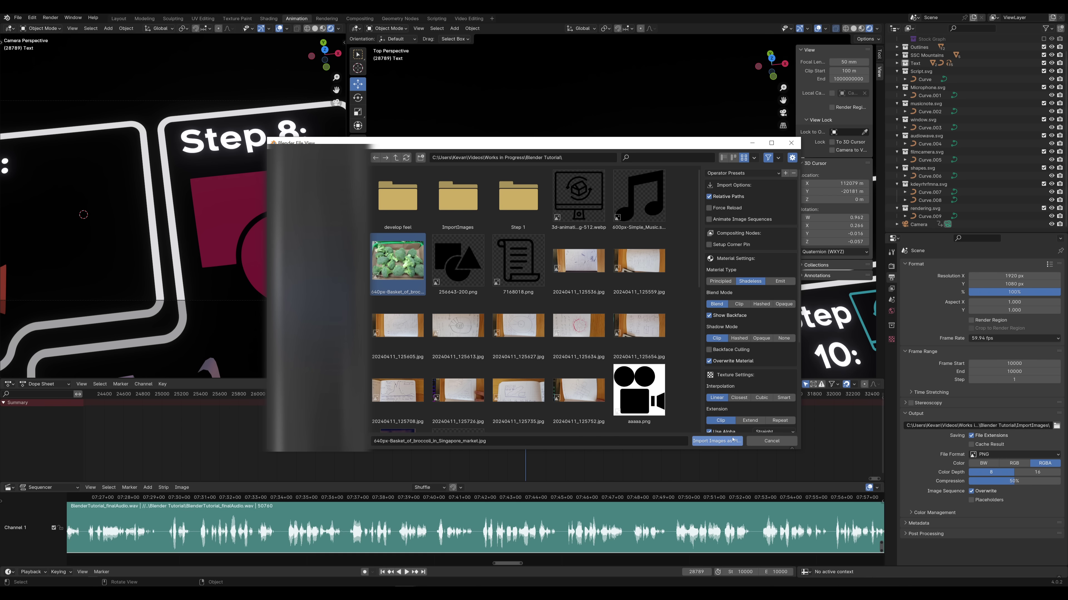
left_click(622, 548)
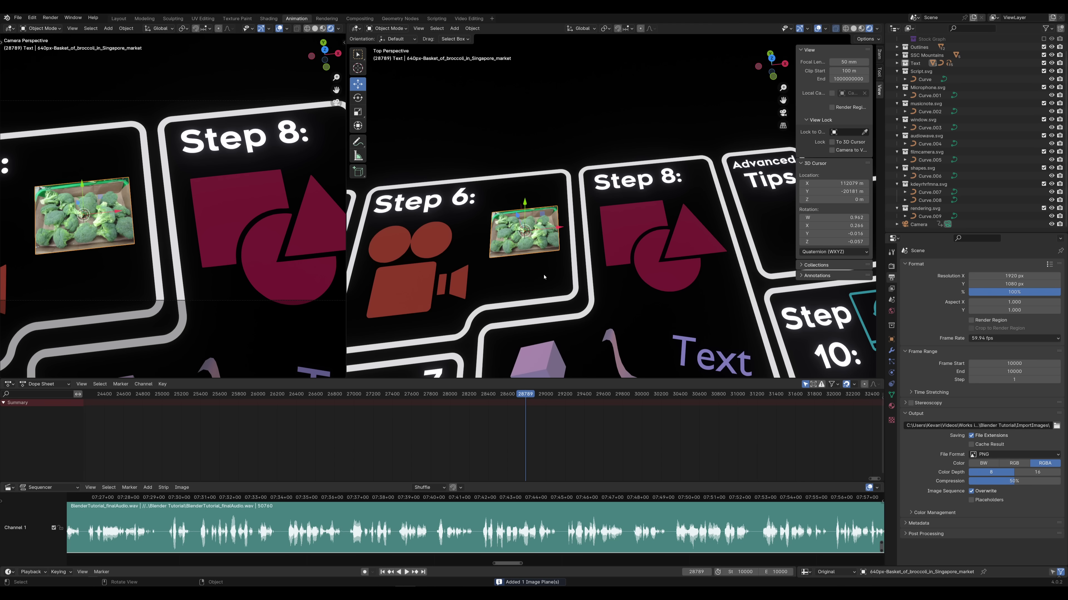
Scale, rotate and move the broccoli image plane so it sits upright beside the camera icon in the Step 6 panel
key("s")
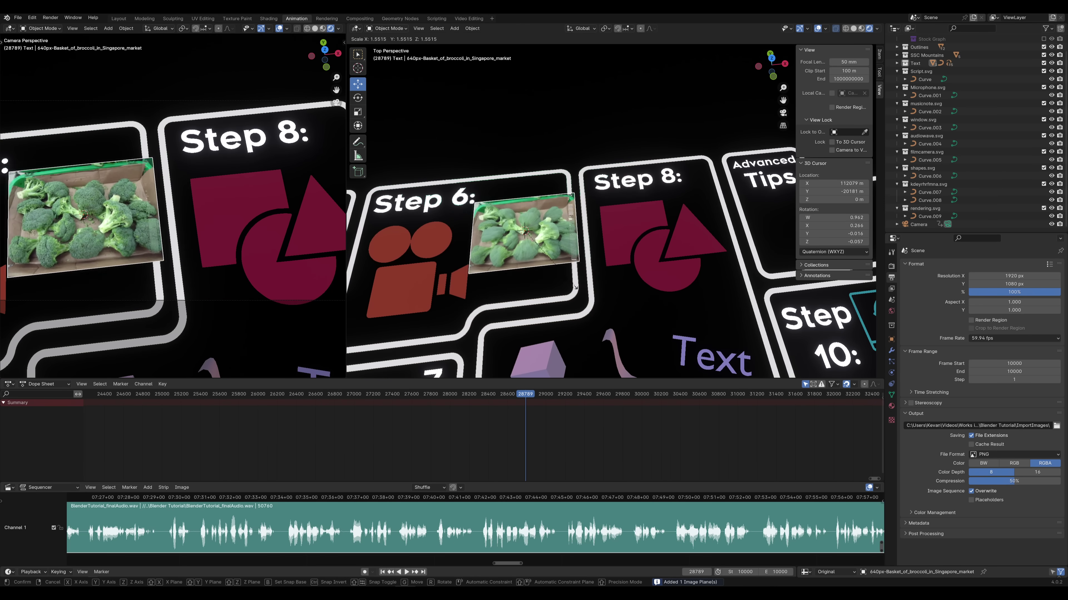
key("Return")
key("r")
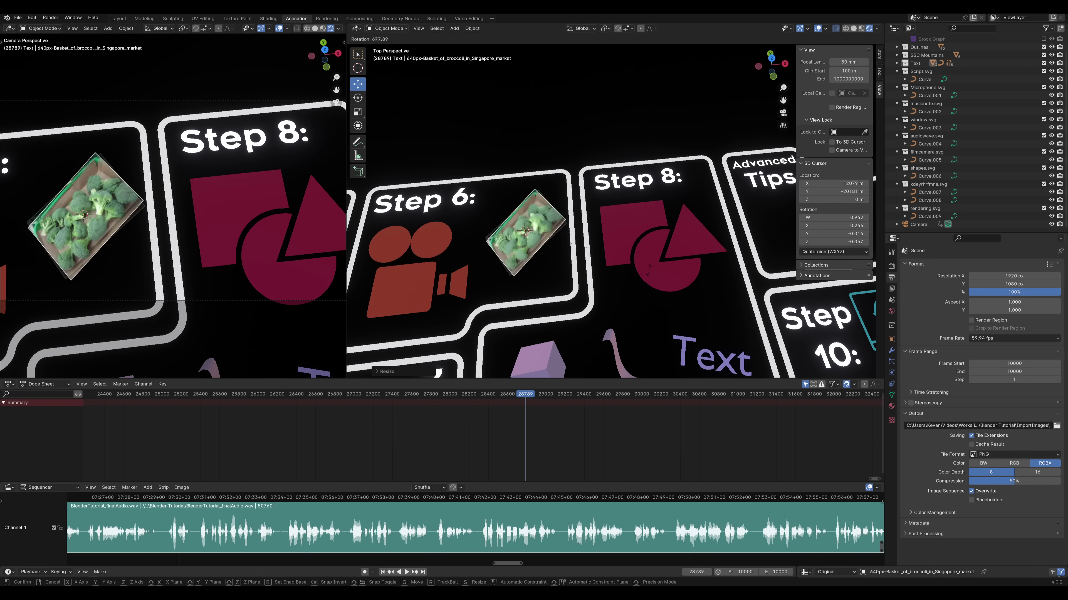
key("Return")
key("g")
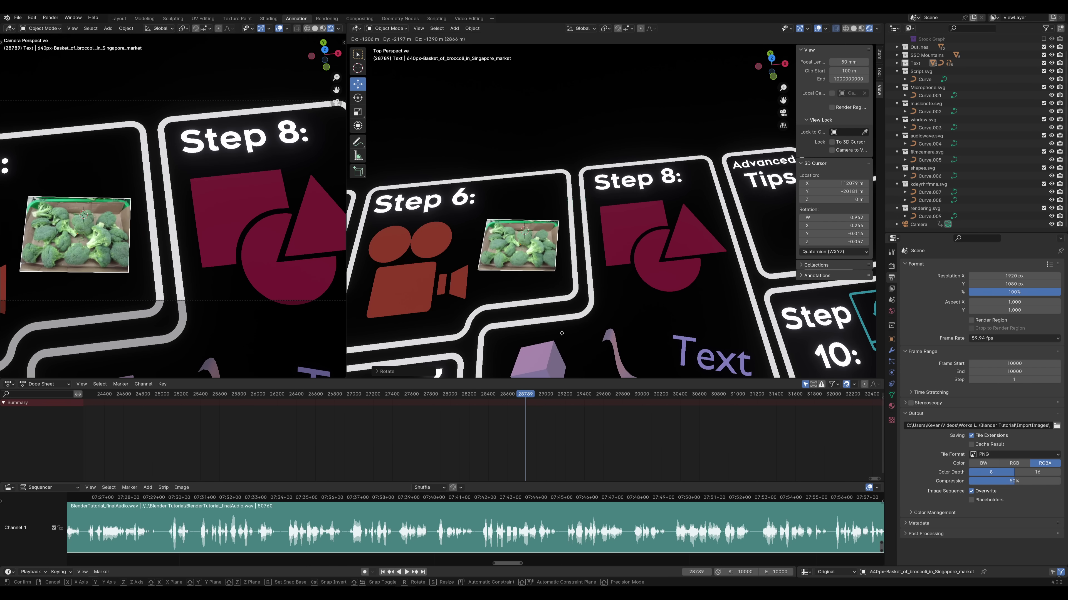
key("Return")
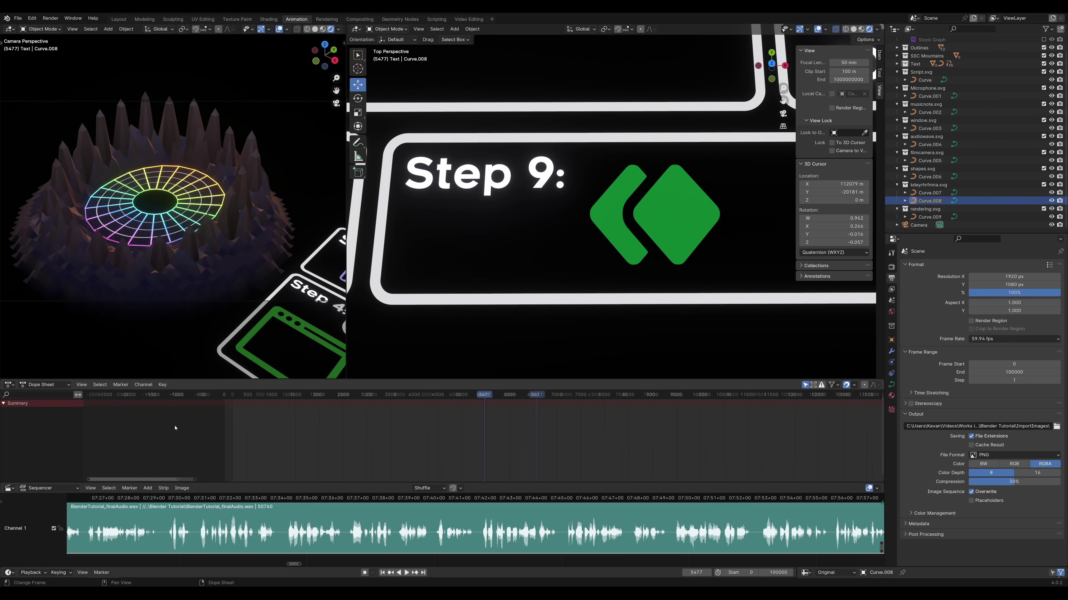
At frame 504, select the green double-diamond icon in the Step 9 panel and insert a transform keyframe
left_click_drag(723, 397, 301, 398)
key("space")
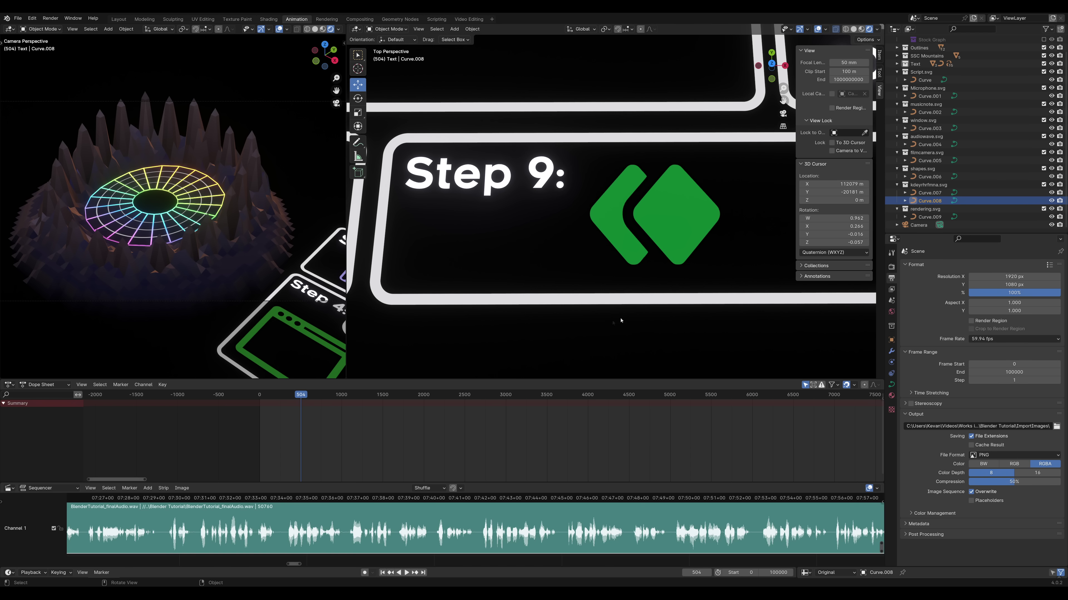
left_click(685, 241)
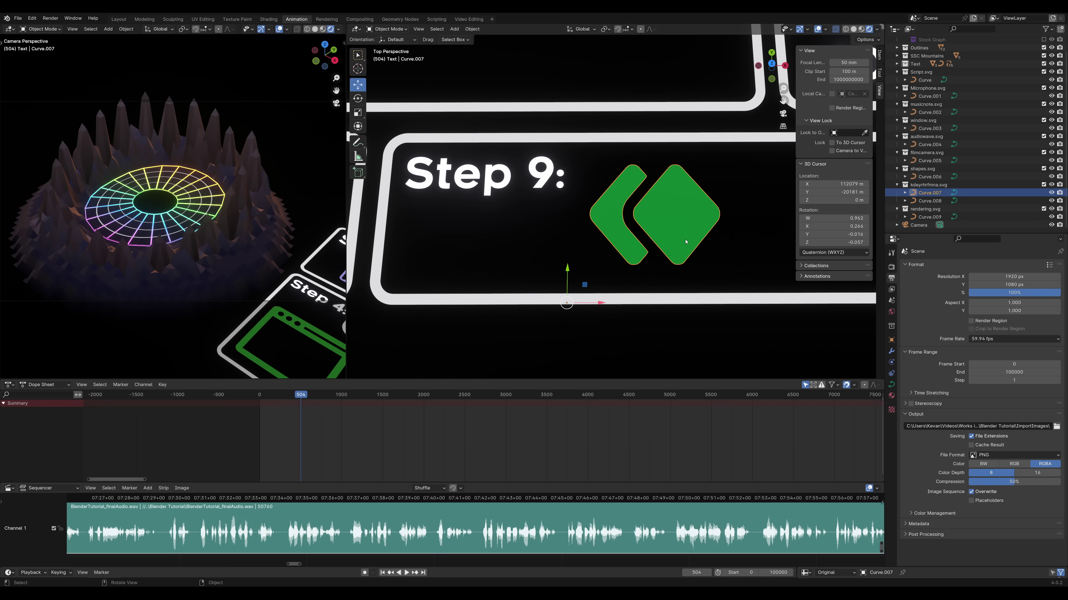
key("i")
left_click(686, 239)
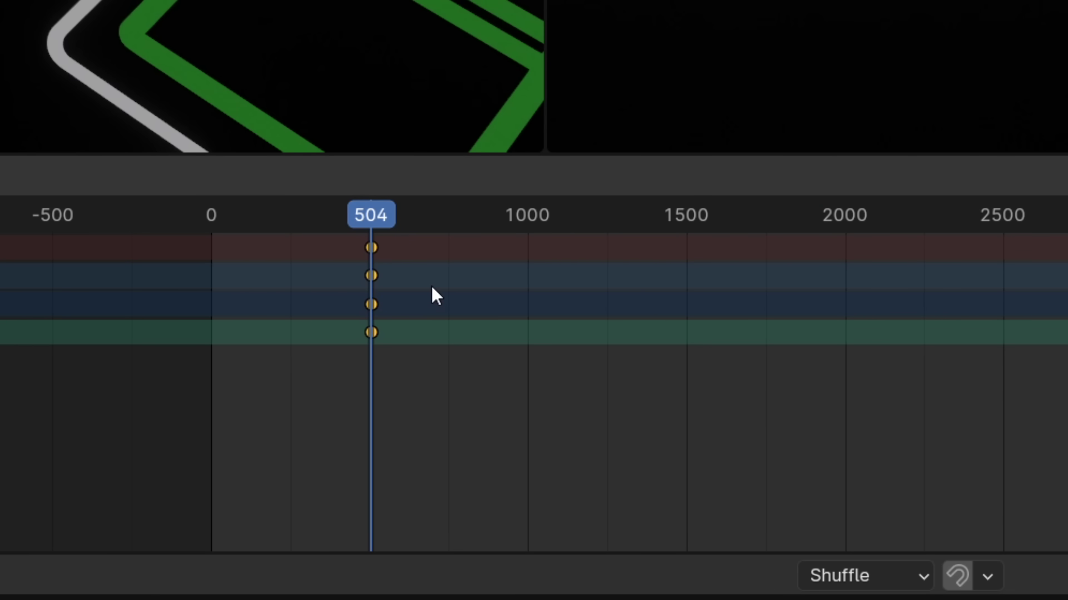
Go to frame 503, scale the green icon to 0 and insert a keyframe there
key("Left")
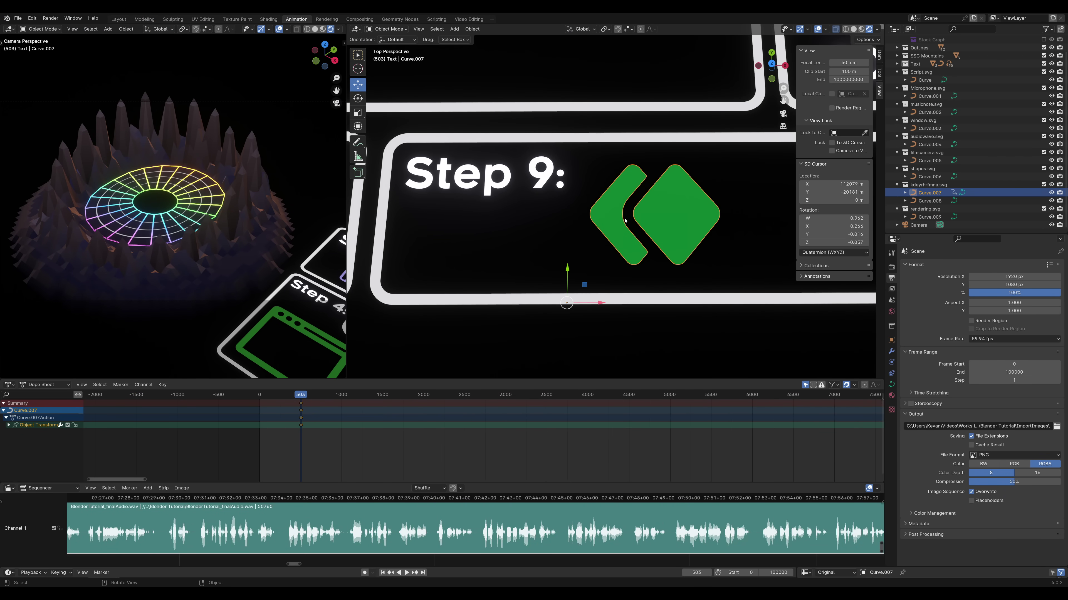
key("s")
key("0")
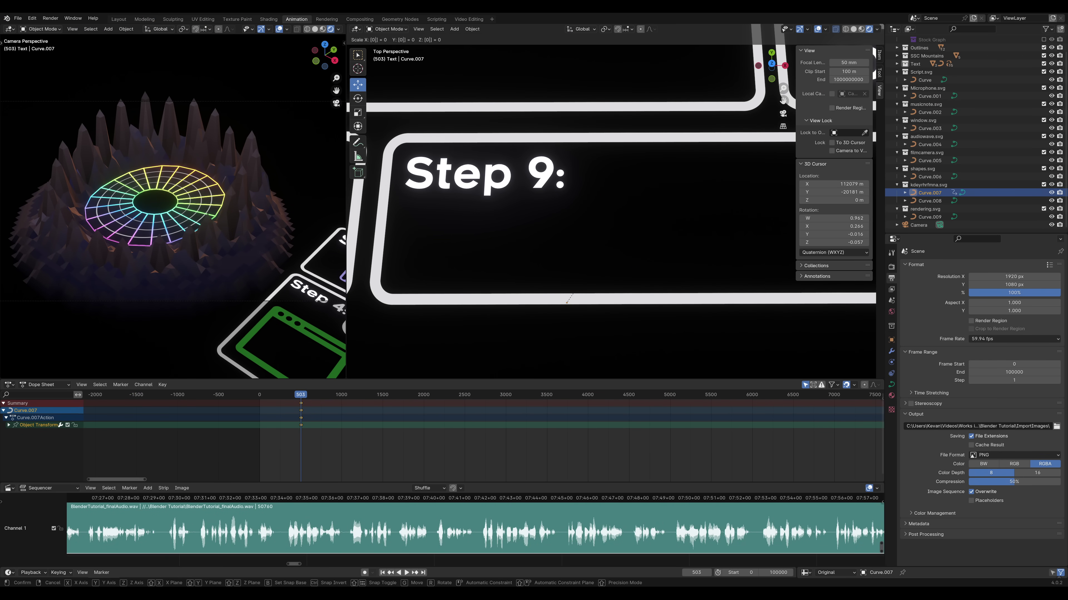
key("Return")
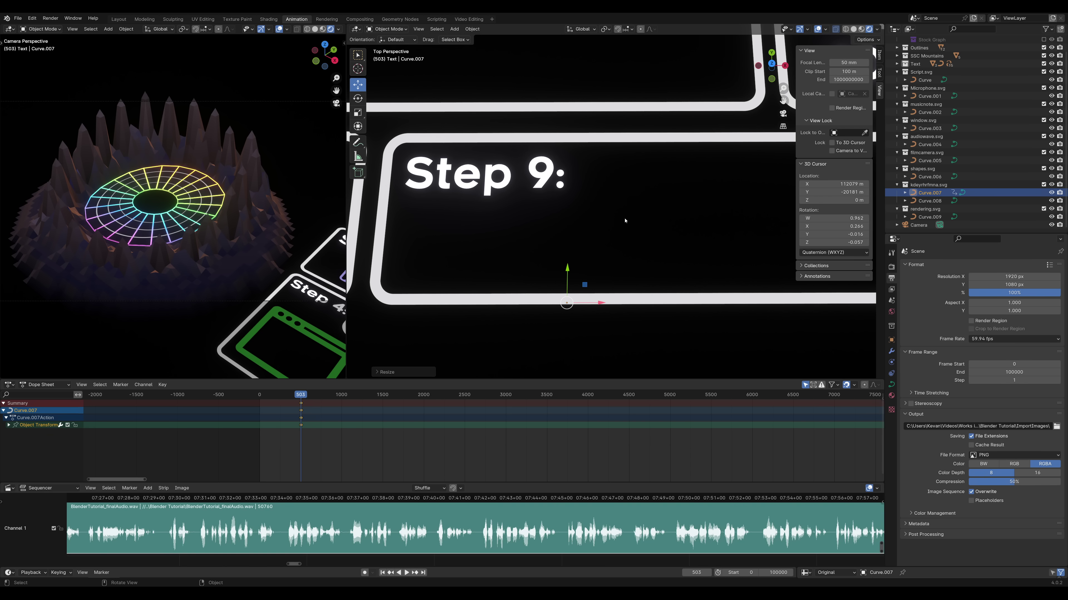
key("i")
left_click(625, 219)
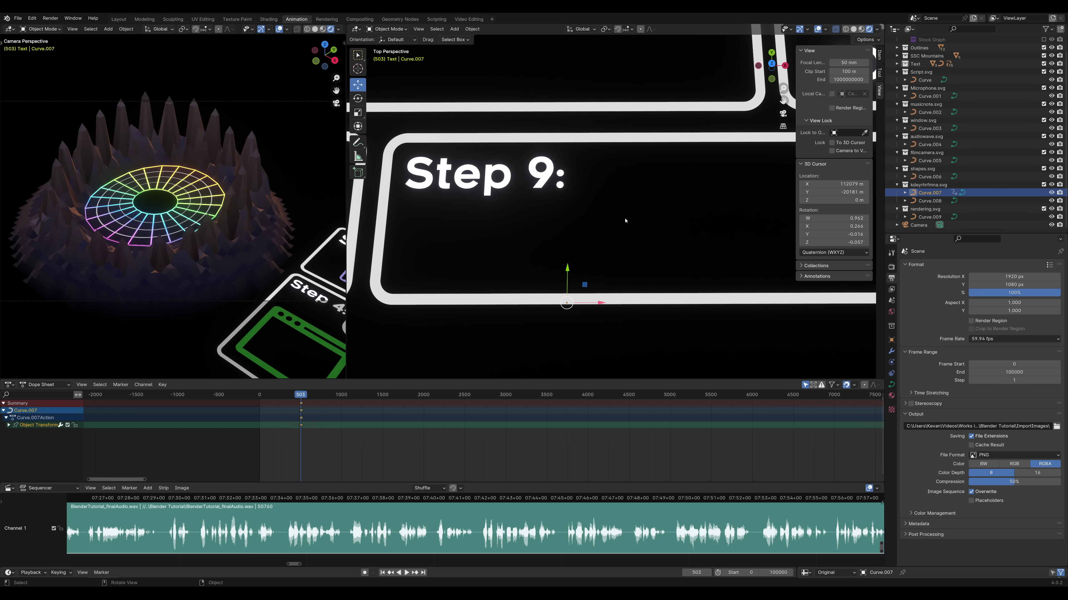
Step back and forth between frames 503 and 504 to check the icon's pop-in
key("Right")
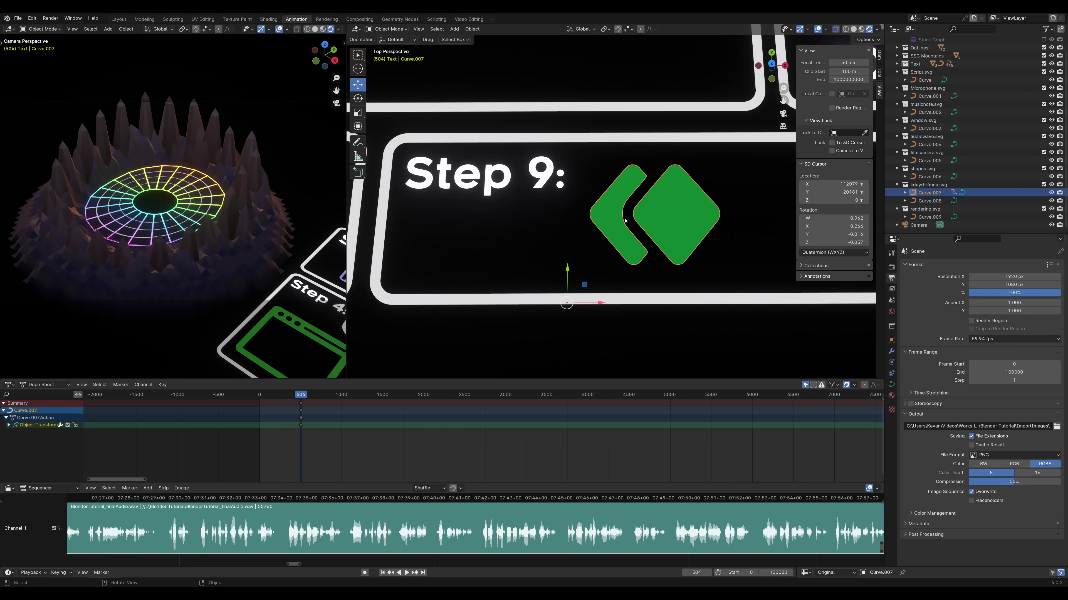
key("Left")
key("Right")
key("Left")
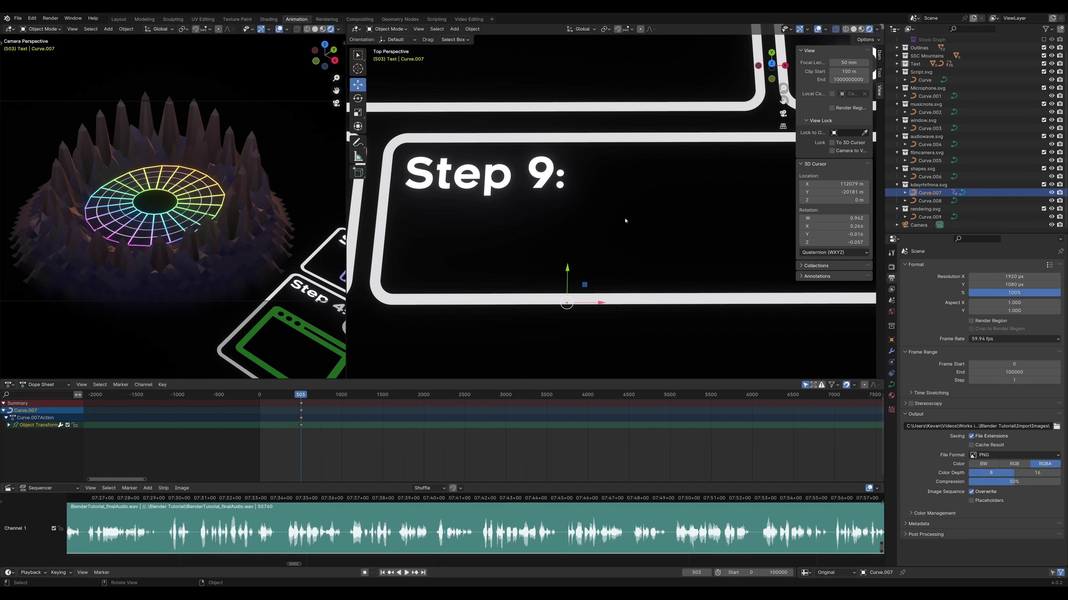
key("Right")
key("Left")
key("Right")
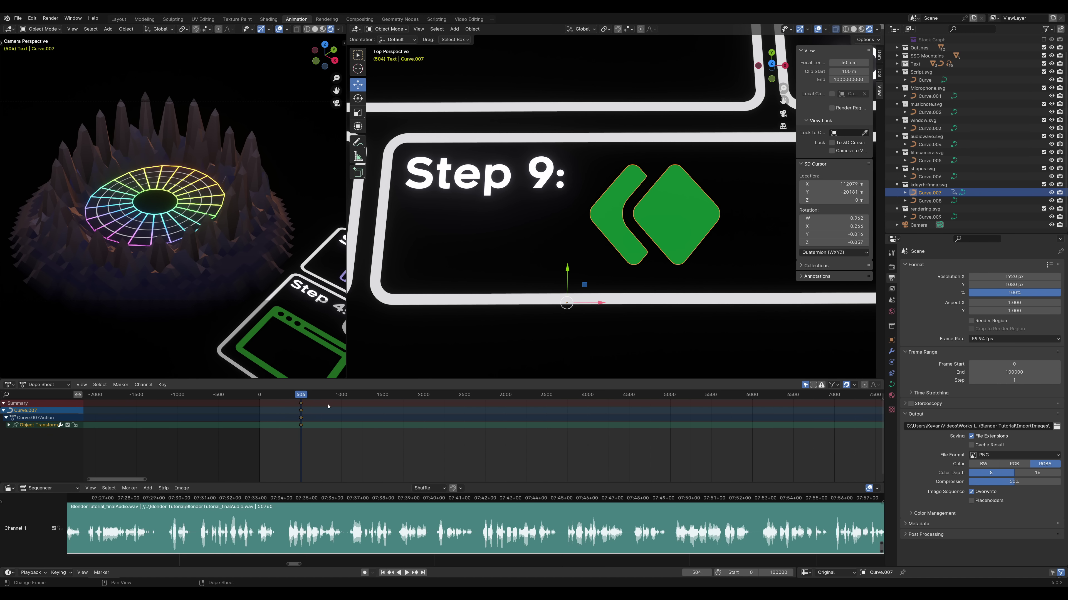
Move the icon's zero-scale keyframe back to about frame 457 and play the scale-up animation from there
key("Home")
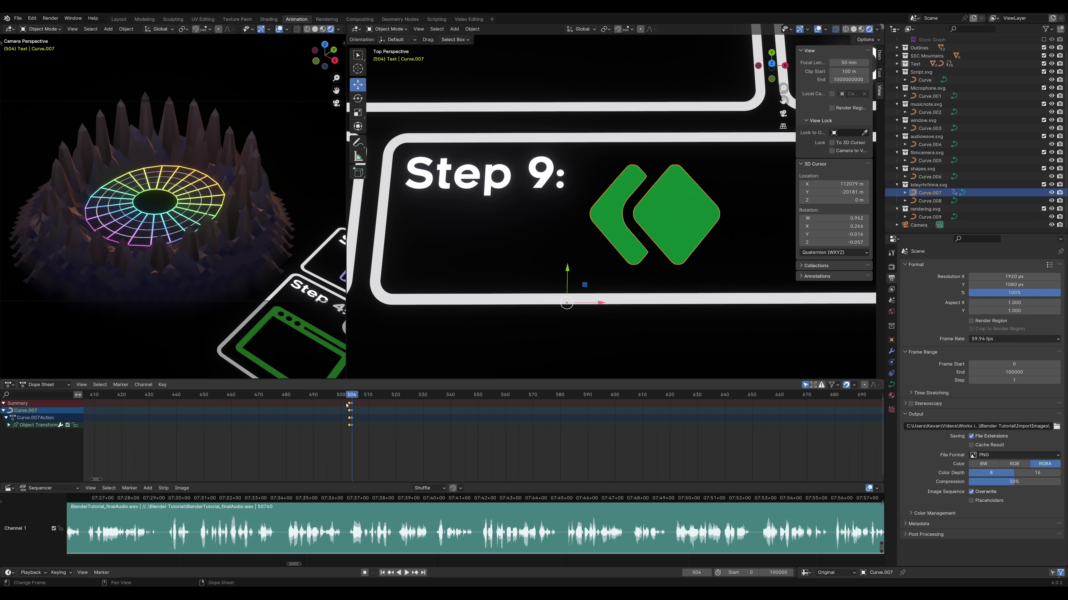
key("shift+d")
left_click(223, 406)
key("ctrl+shift+space")
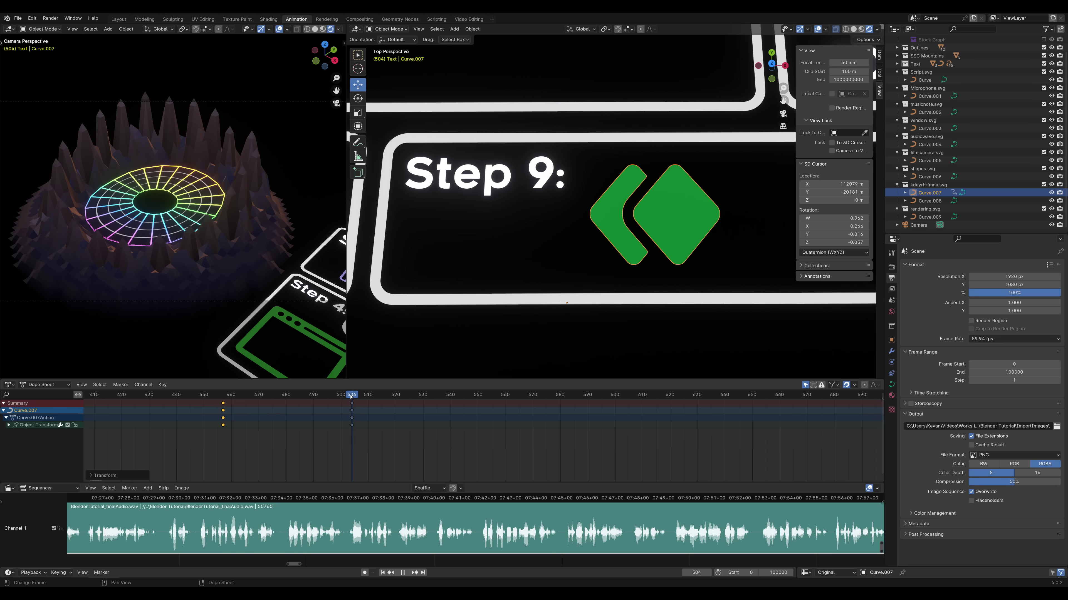
left_click_drag(283, 397, 223, 399)
key("space")
key("g")
key("y")
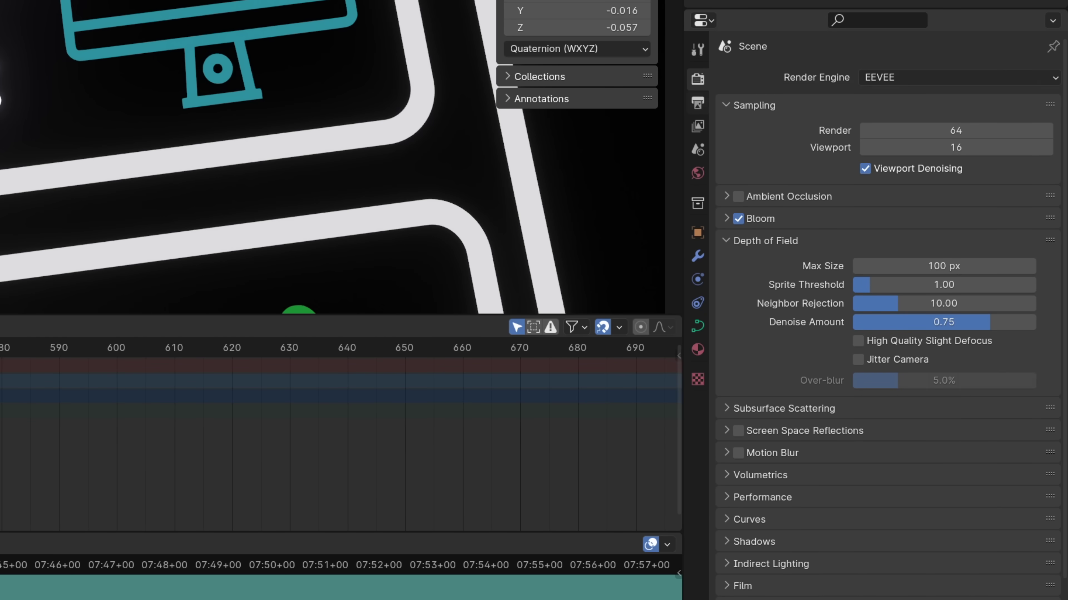
left_click(890, 278)
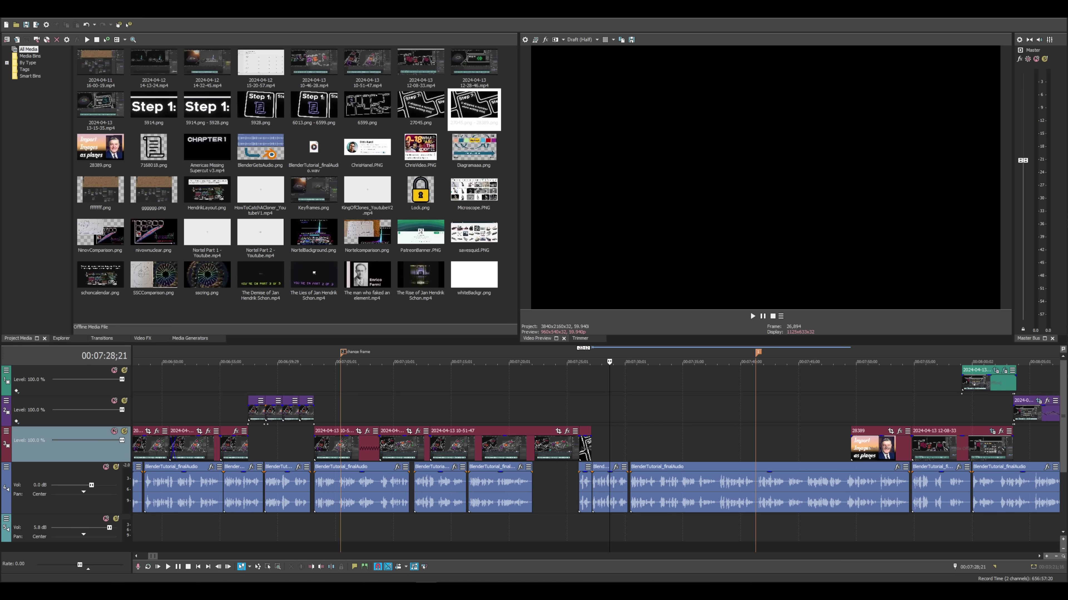
In the video editor, place the selected Step panels image sequence on the timeline in the gap before the 28389 clip
left_click_drag(474, 101, 824, 405)
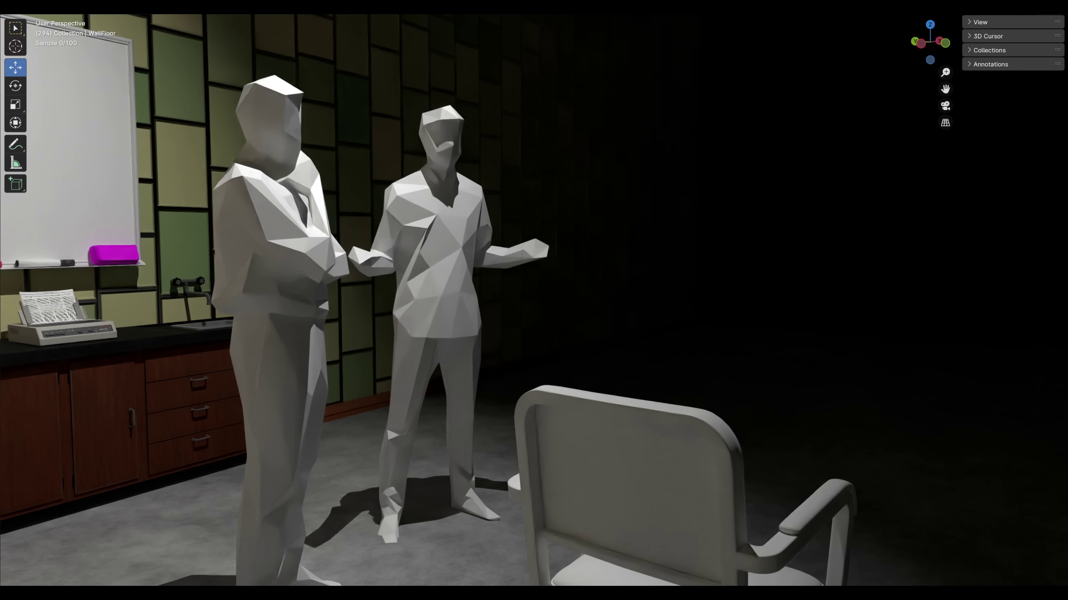
Use Walk Navigation to look around the chair and the two low-poly figures in the Blender room scene
key("shift+grave")
key("s")
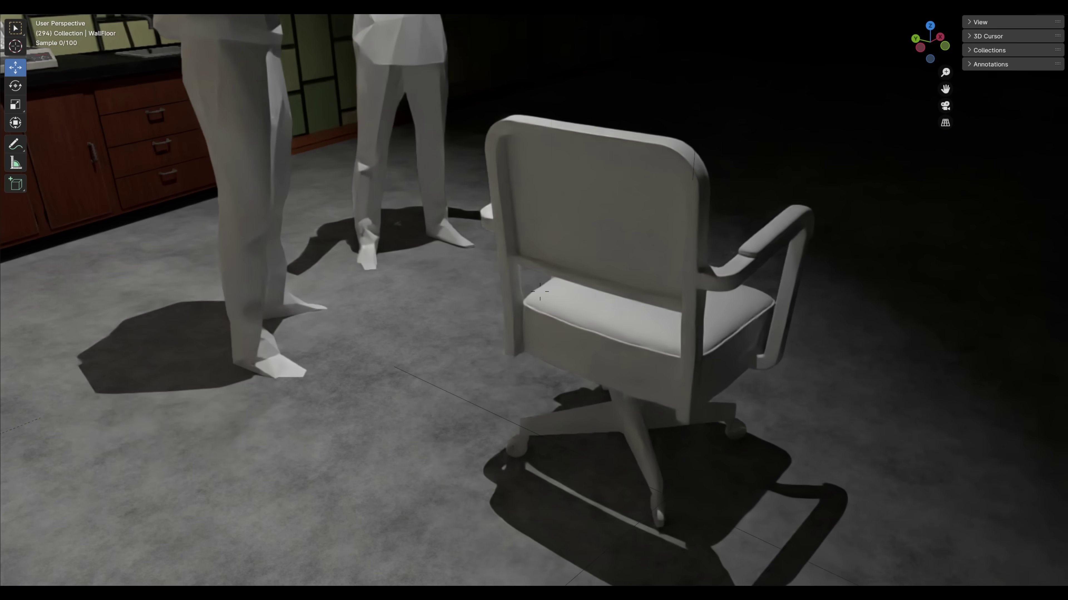
key("w")
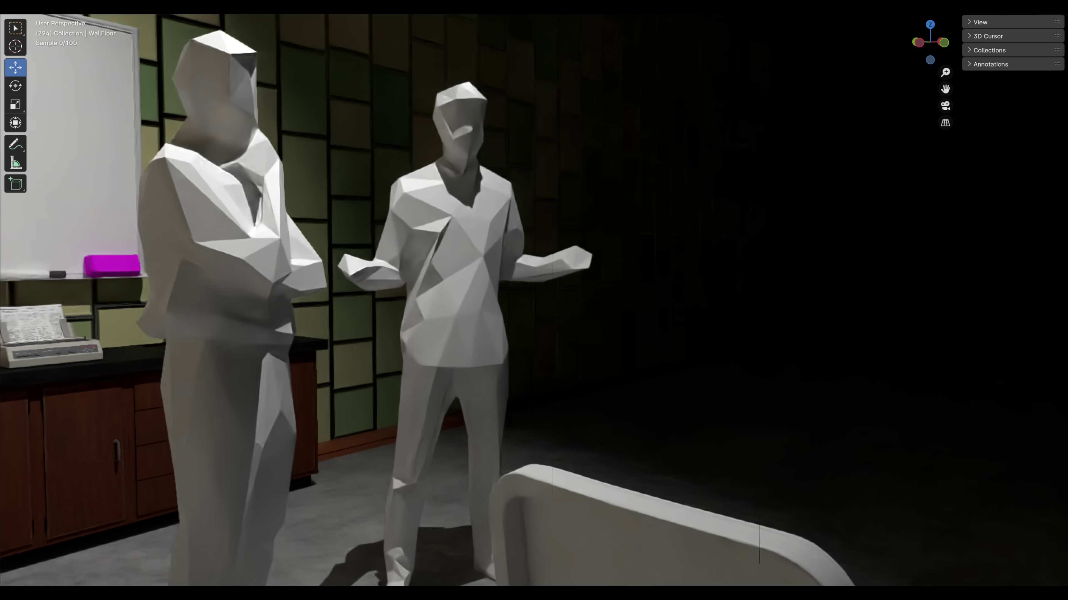
key("w")
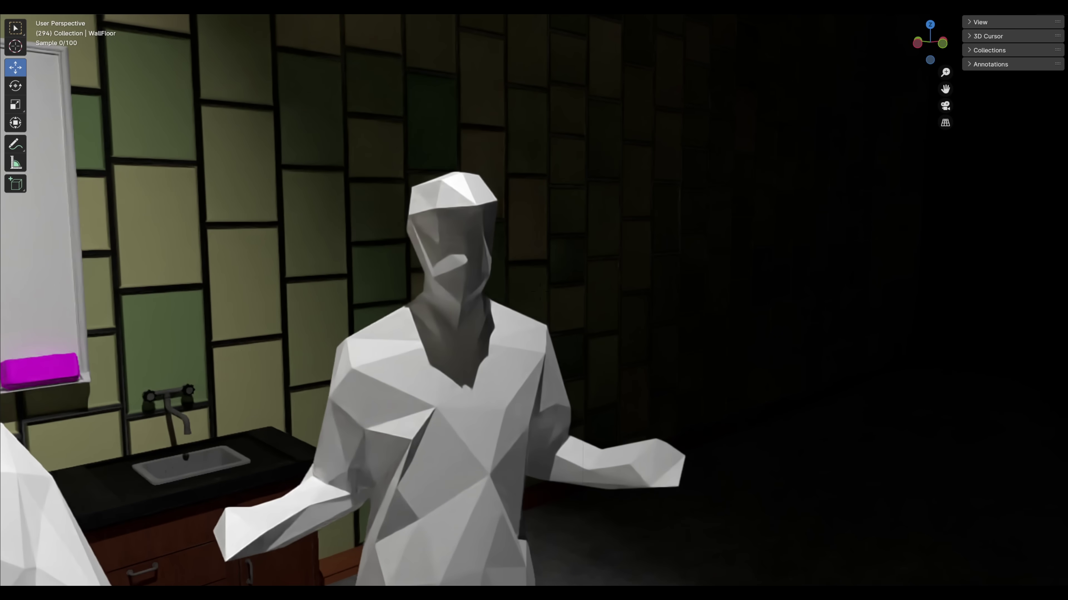
key("a")
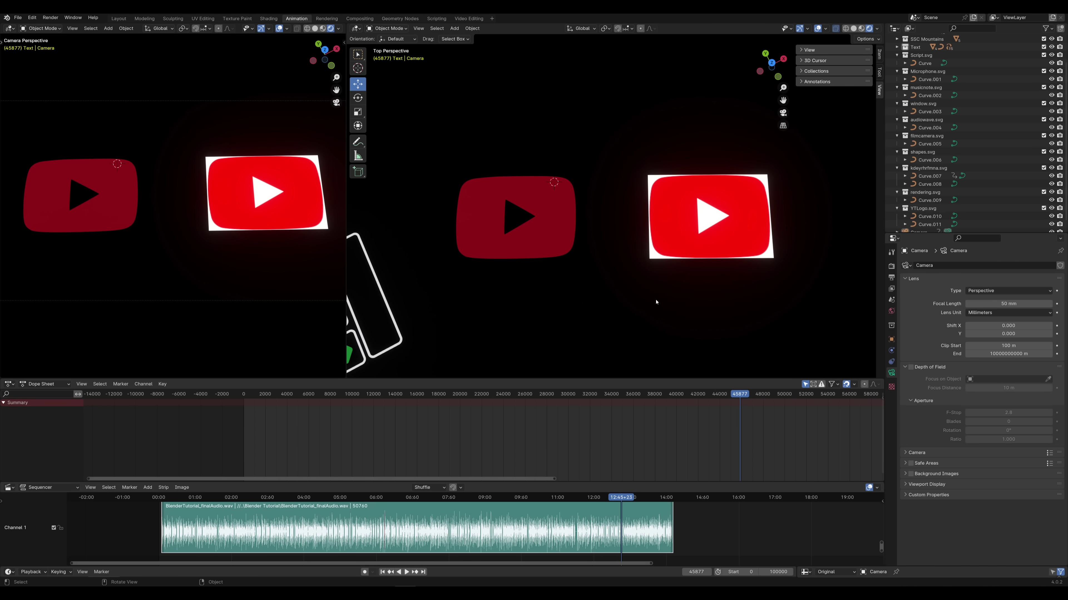
Slightly enlarge the YouTube logo image plane and the dark red logo curve beside it
left_click(674, 245)
key("s")
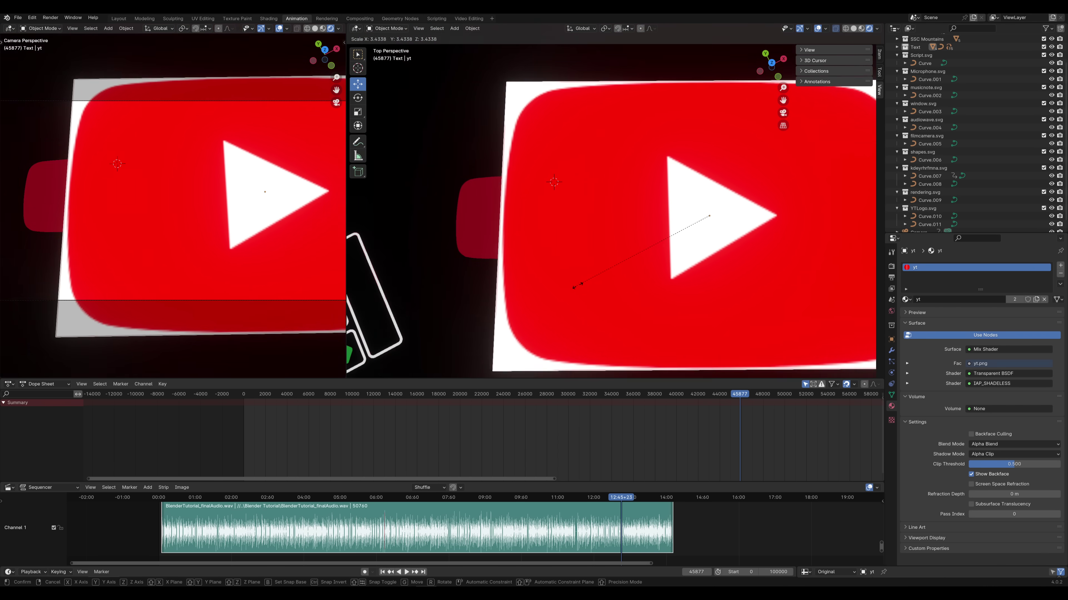
left_click(674, 252)
left_click(563, 247)
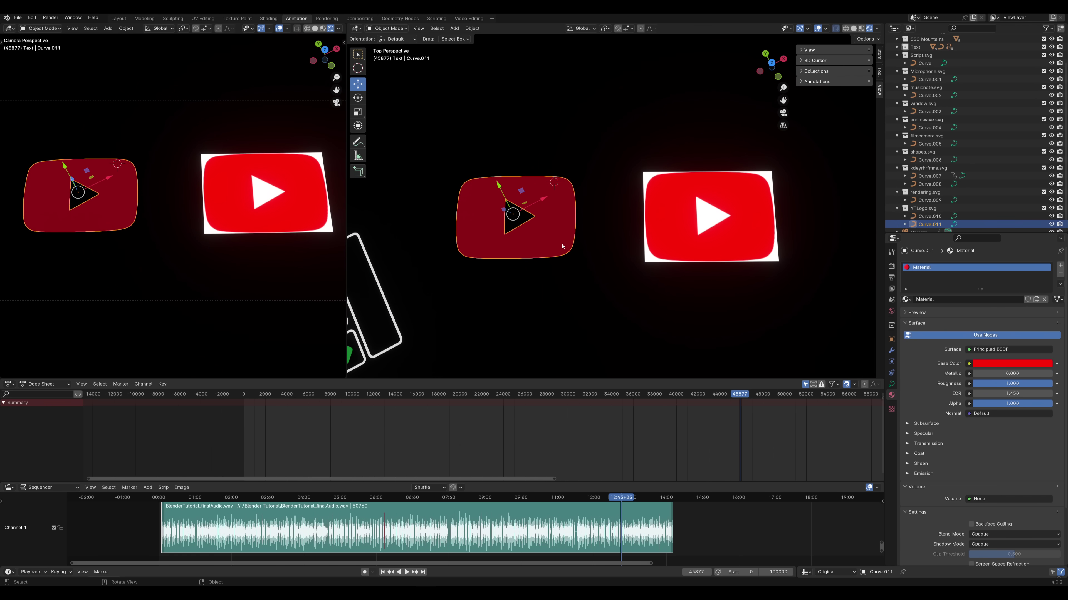
key("s")
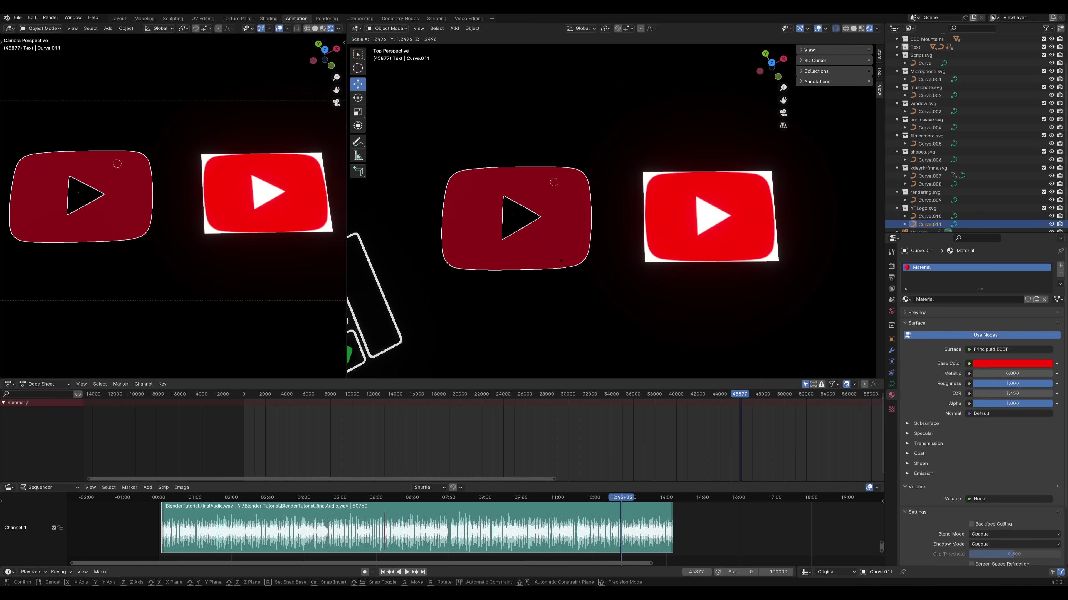
left_click(590, 276)
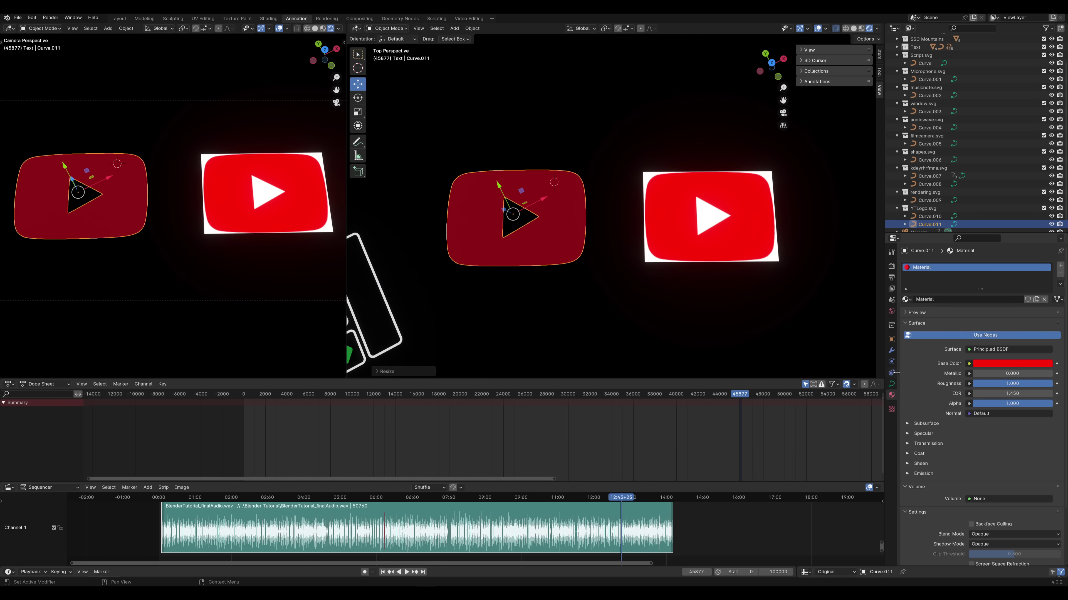
Set the logo curve's Extrude to 0.03 m and inspect its depth with Walk Navigation
left_click(891, 383)
mouse_move(1008, 417)
left_mouse_down()
mouse_move(1038, 417)
mouse_move(1018, 417)
left_mouse_up()
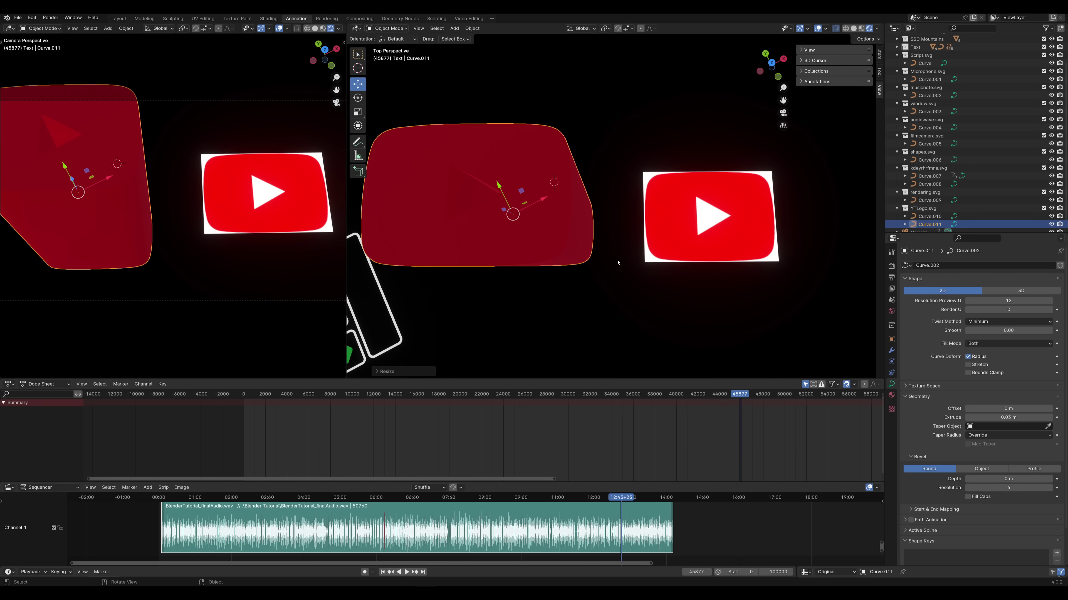
key("shift+grave")
key("w")
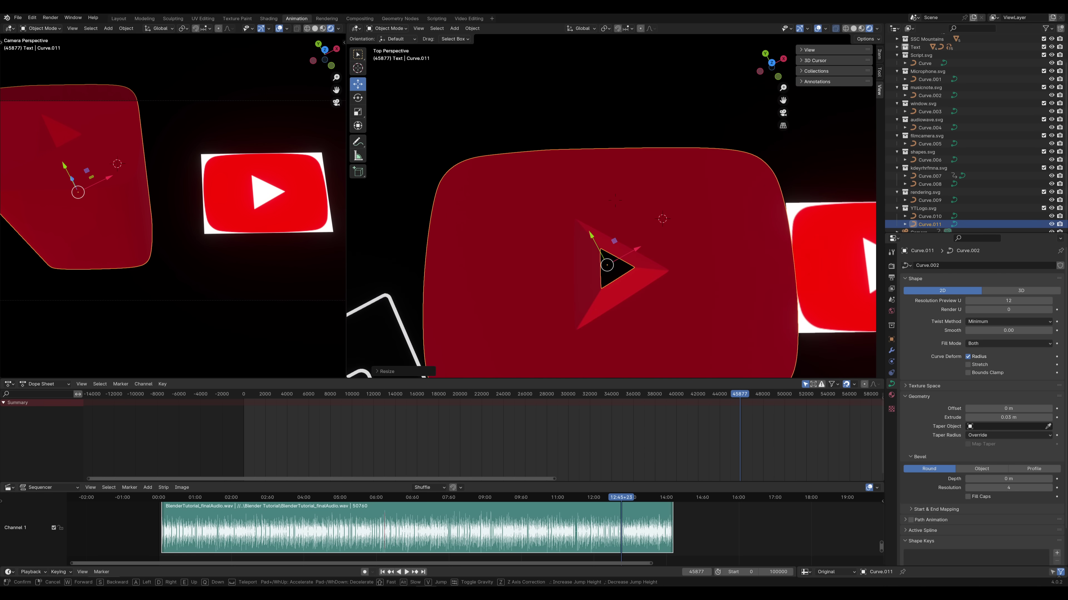
key("s")
key("q")
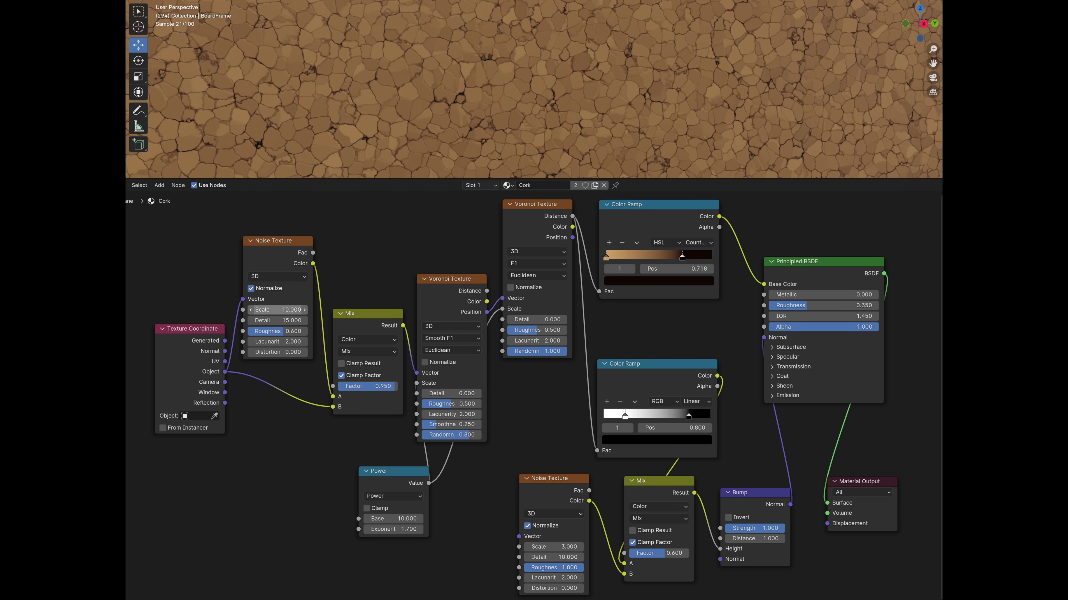
In the Cork material, set the first Noise Texture's Scale to 23.600 and the base colour ramp's dark stop to position 0.748
mouse_move(277, 309)
left_mouse_down()
mouse_move(319, 310)
mouse_move(261, 309)
left_mouse_up()
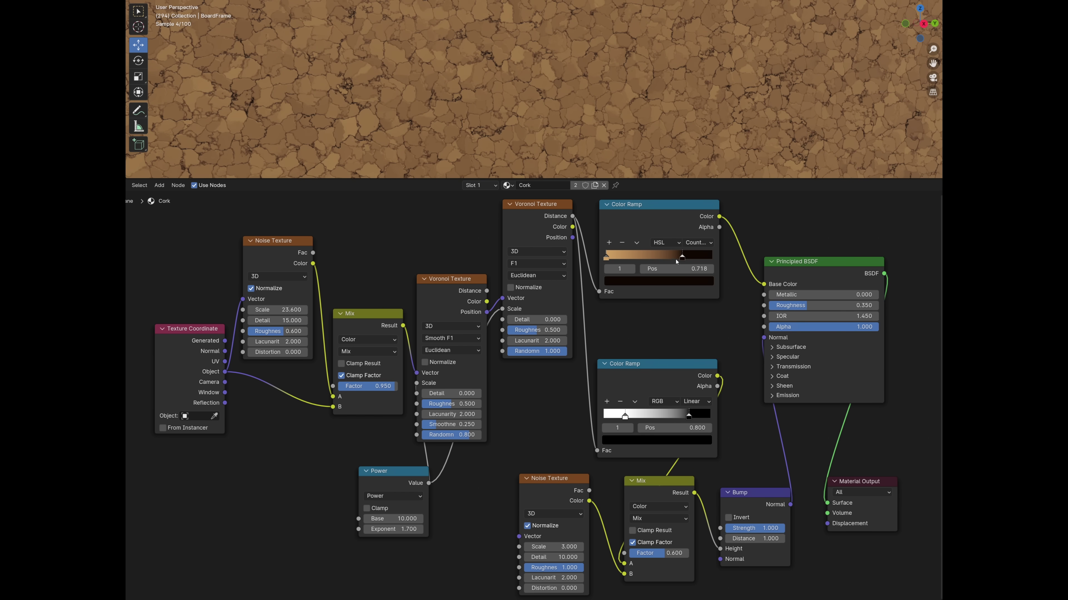
left_click_drag(642, 258, 684, 258)
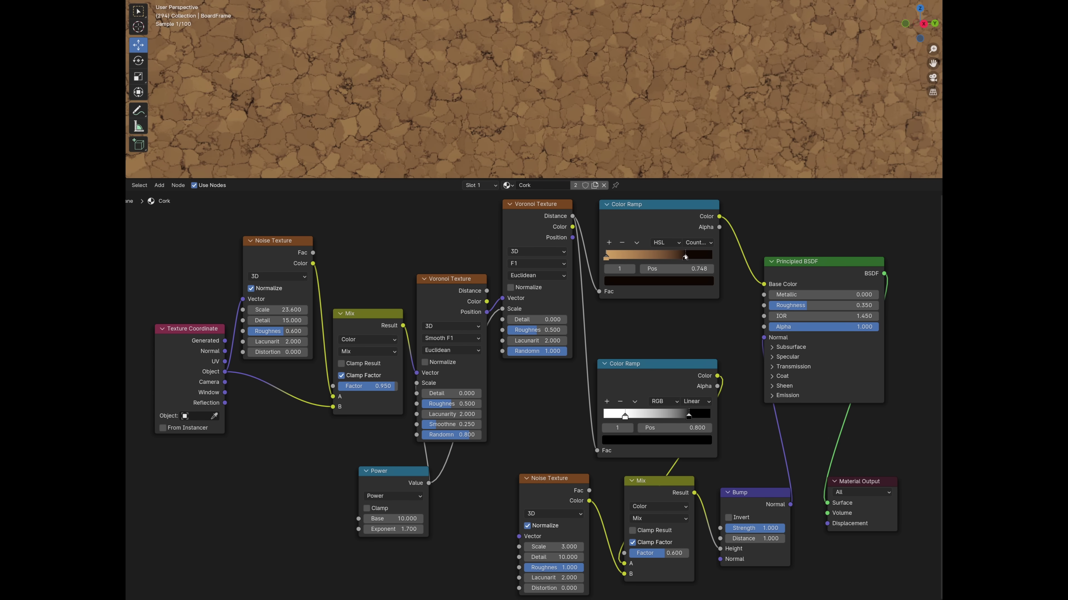